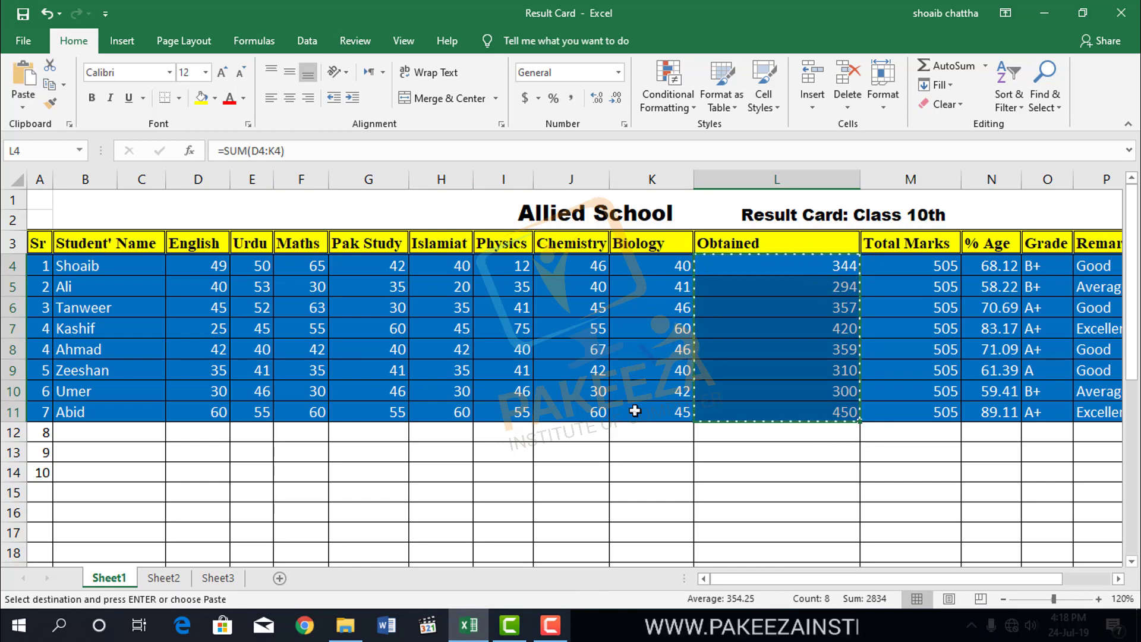
left_click(521, 447)
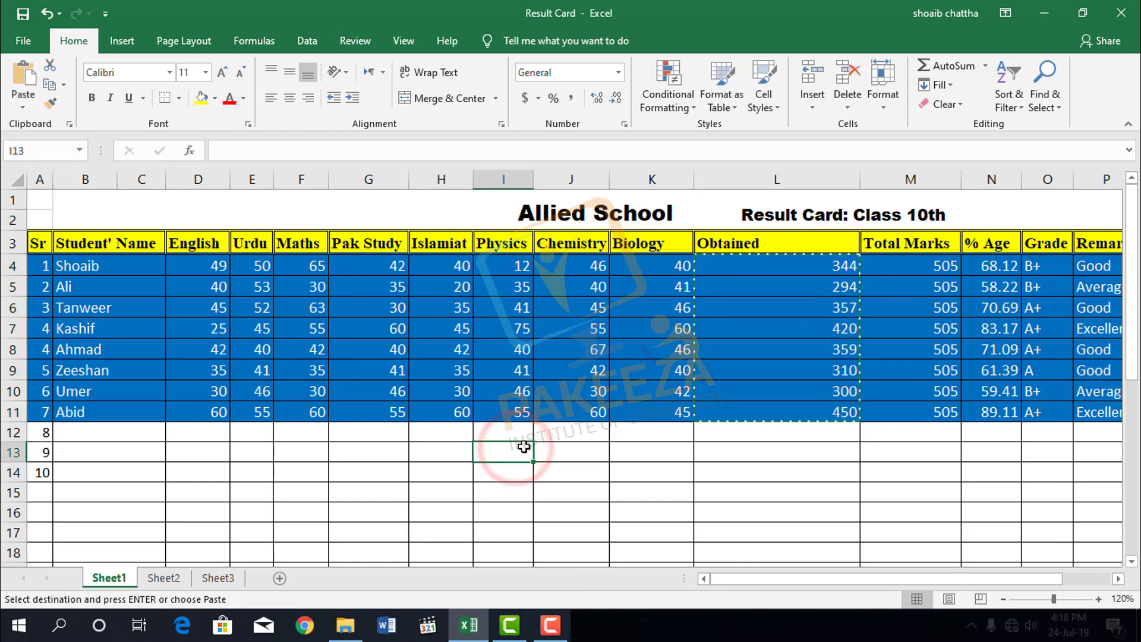
key("ctrl+v")
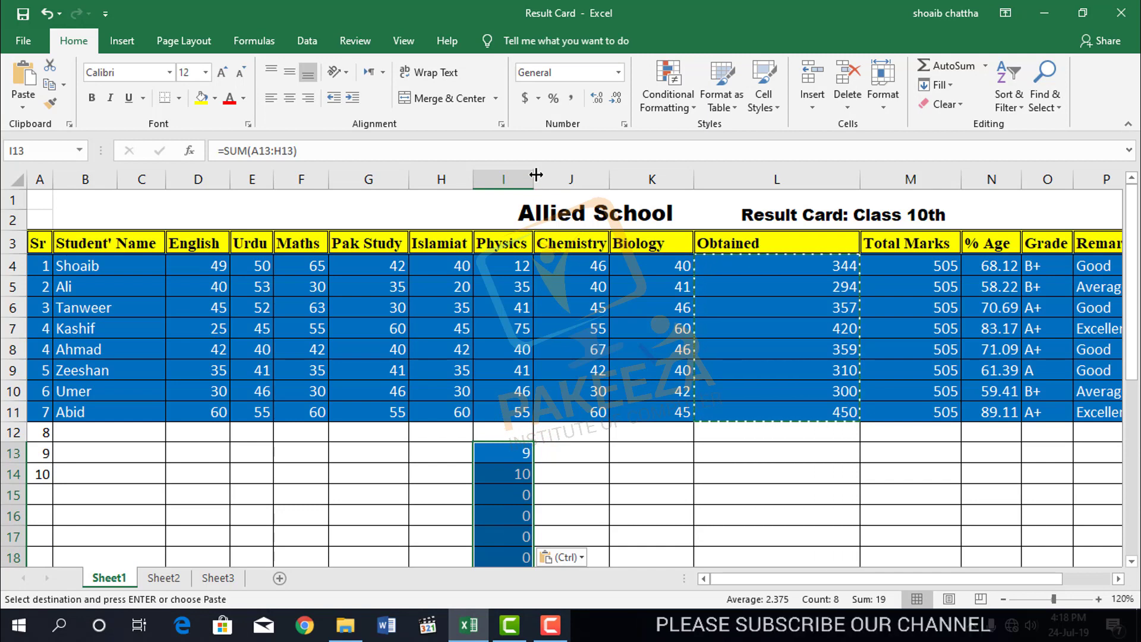
double_click(536, 174)
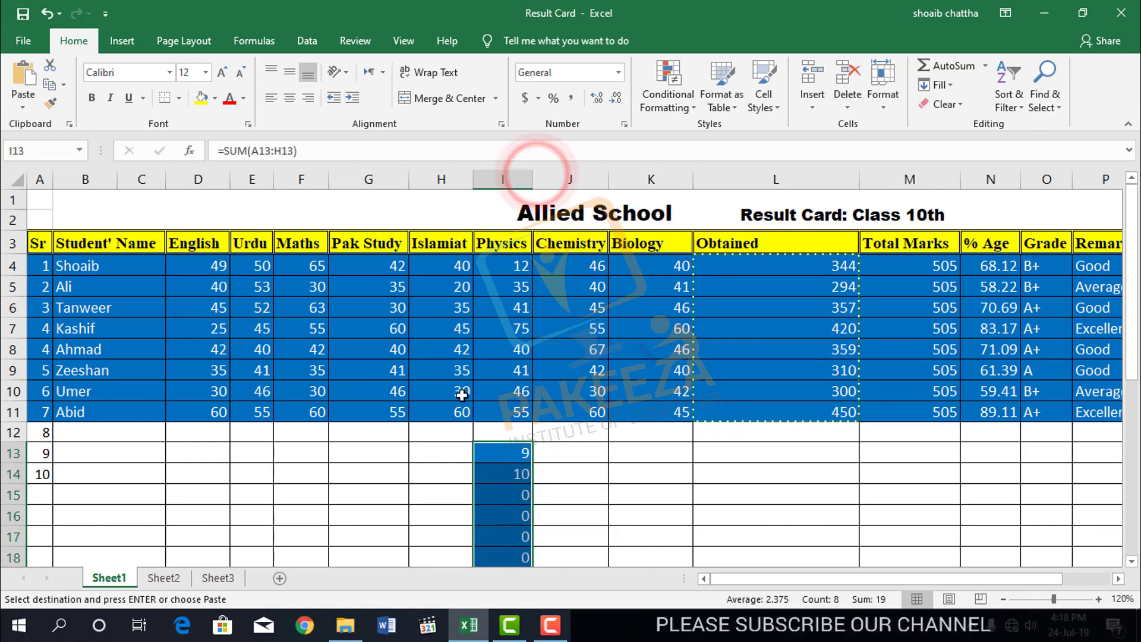
key("ctrl+z")
key("ctrl+z")
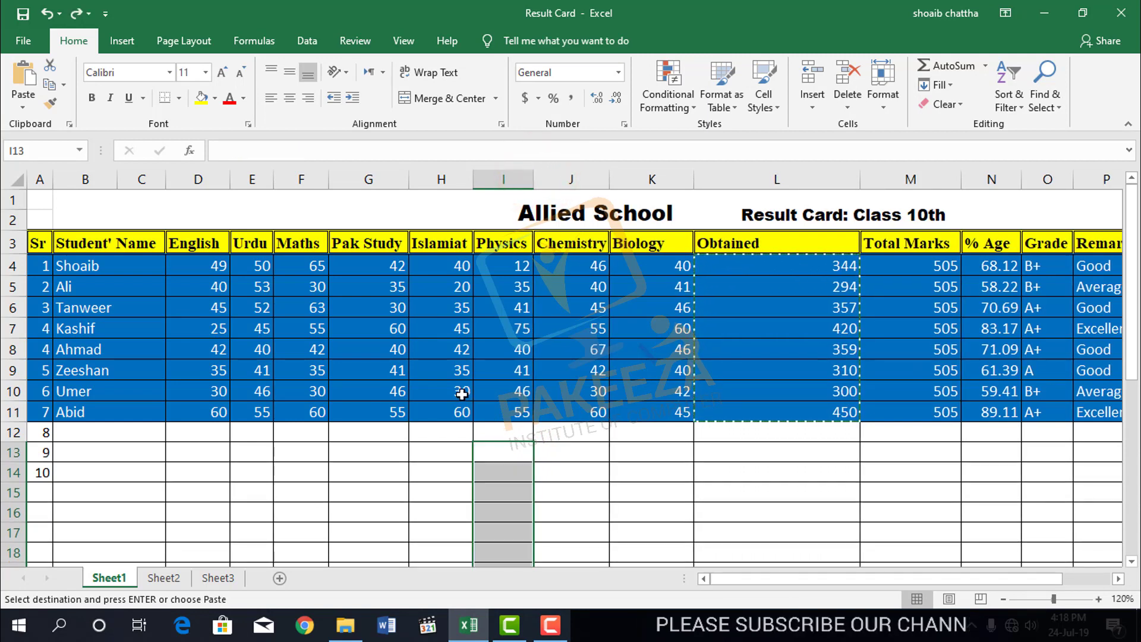
left_click(627, 508)
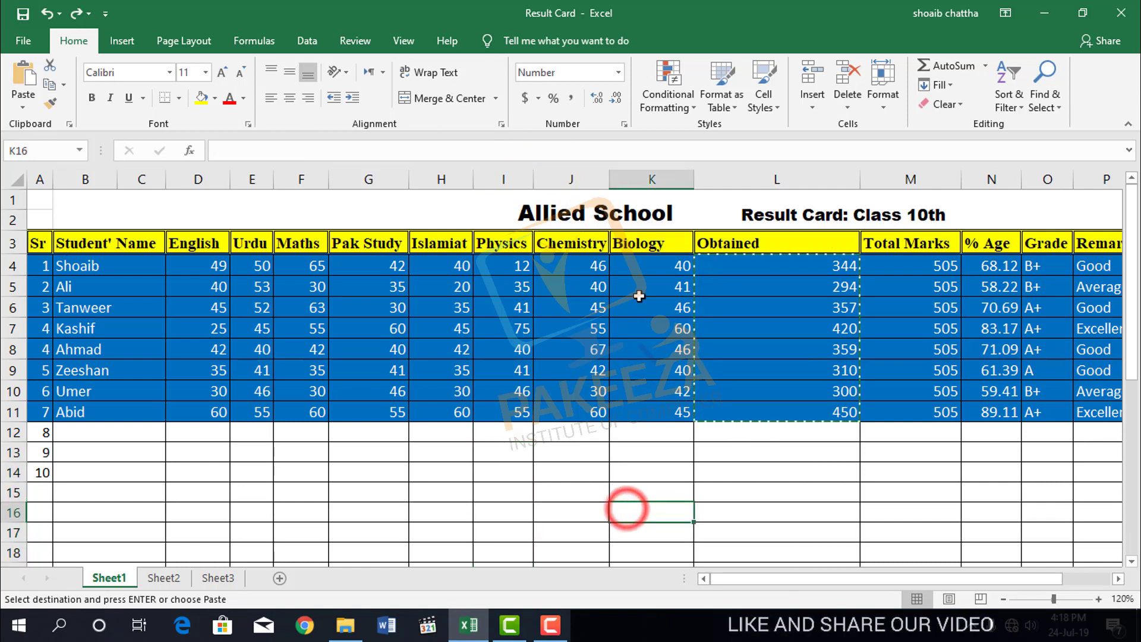
- Copy the Biology range K4:K12 and paste it below the table starting at cell I14
left_click_drag(652, 269, 672, 426)
key("ctrl+c")
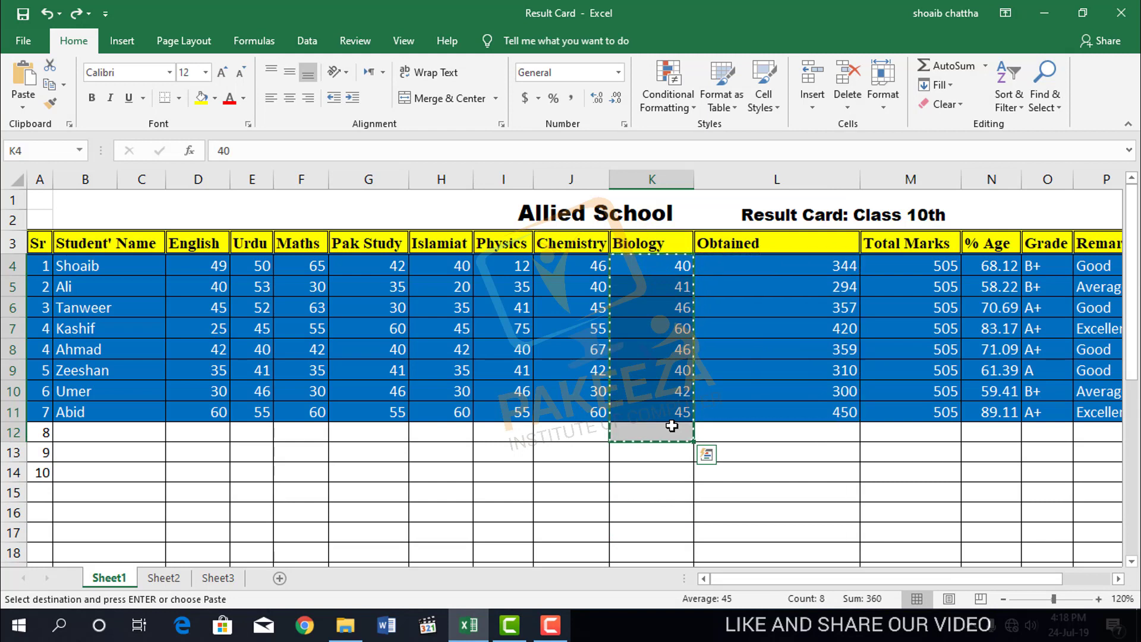
left_click(524, 477)
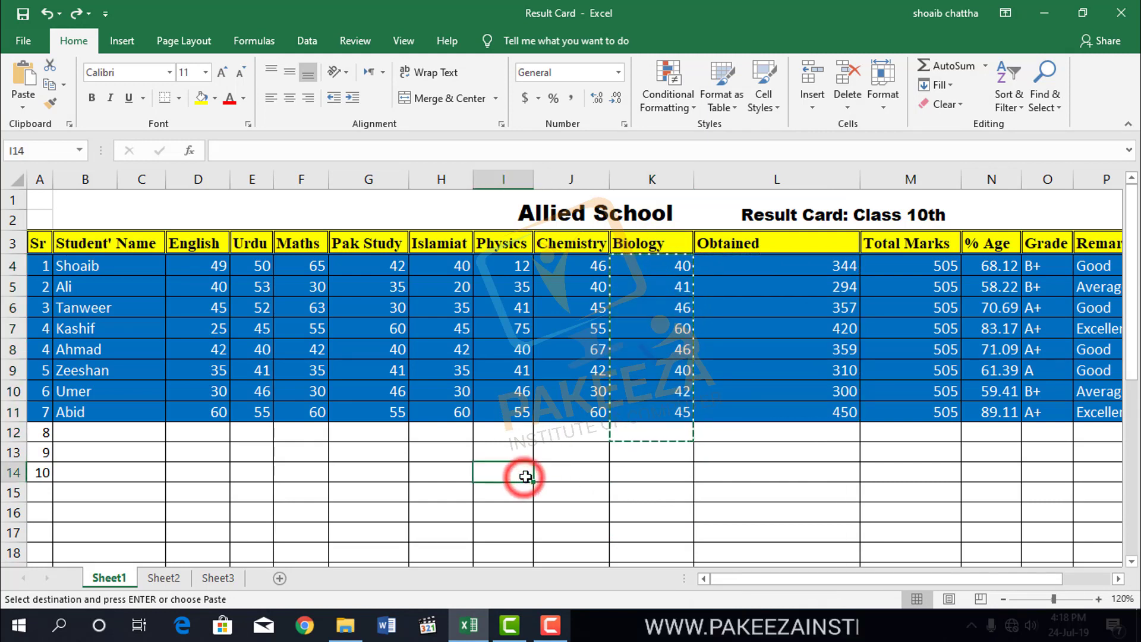
key("ctrl+v")
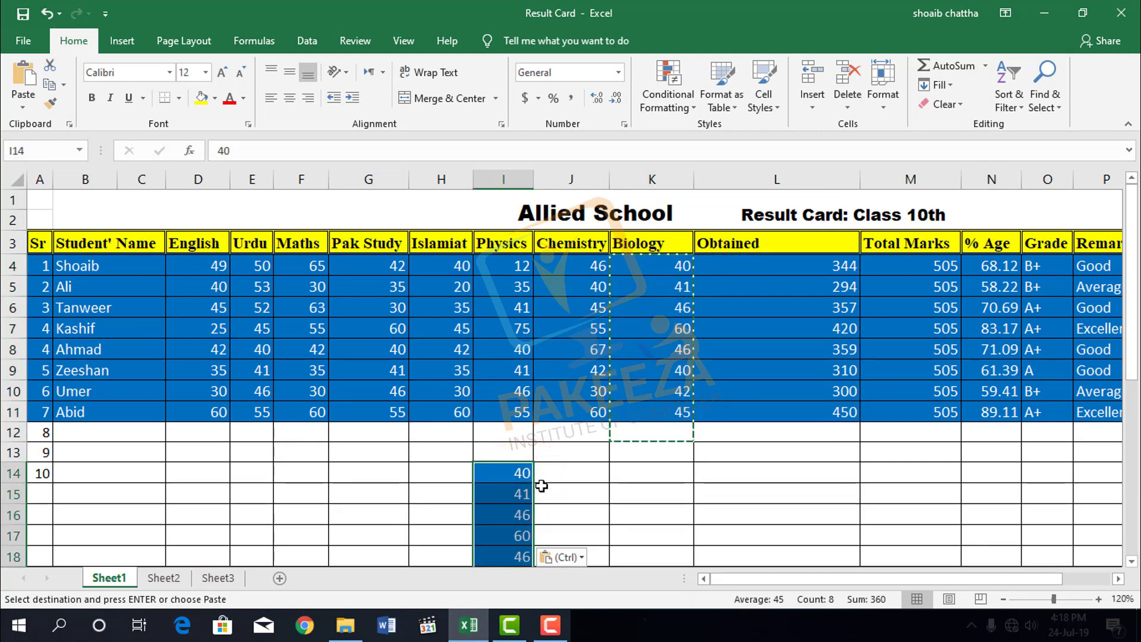
left_click(558, 494)
- Remove the fill from H13:J22 around the pasted marks and set the font colour to black
scroll(562, 490, "down", 3)
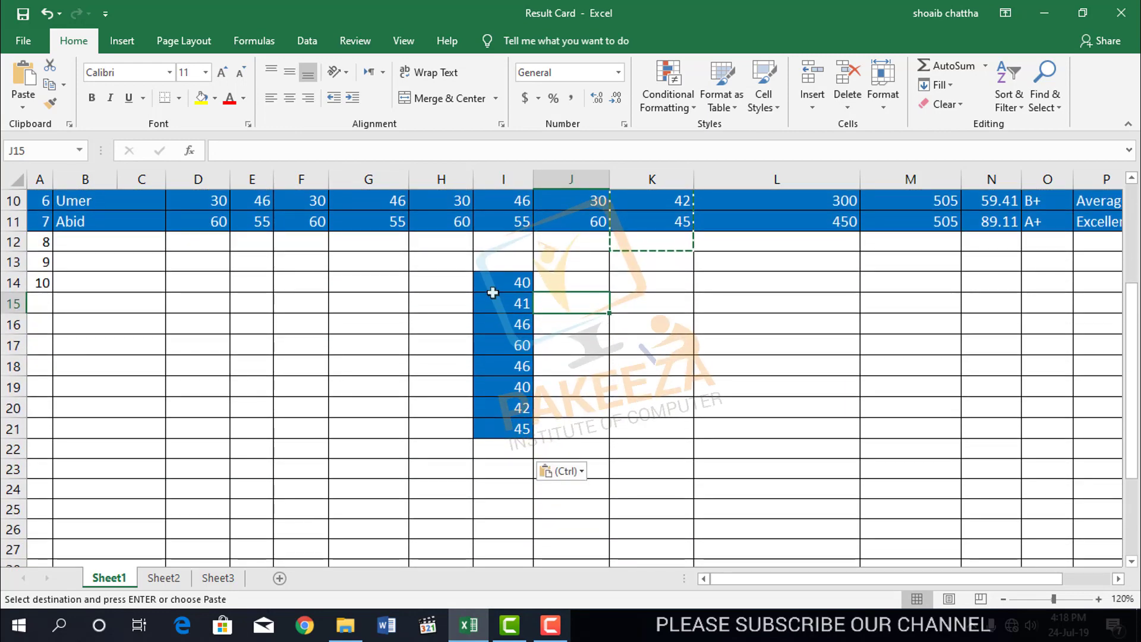
left_click_drag(461, 263, 568, 448)
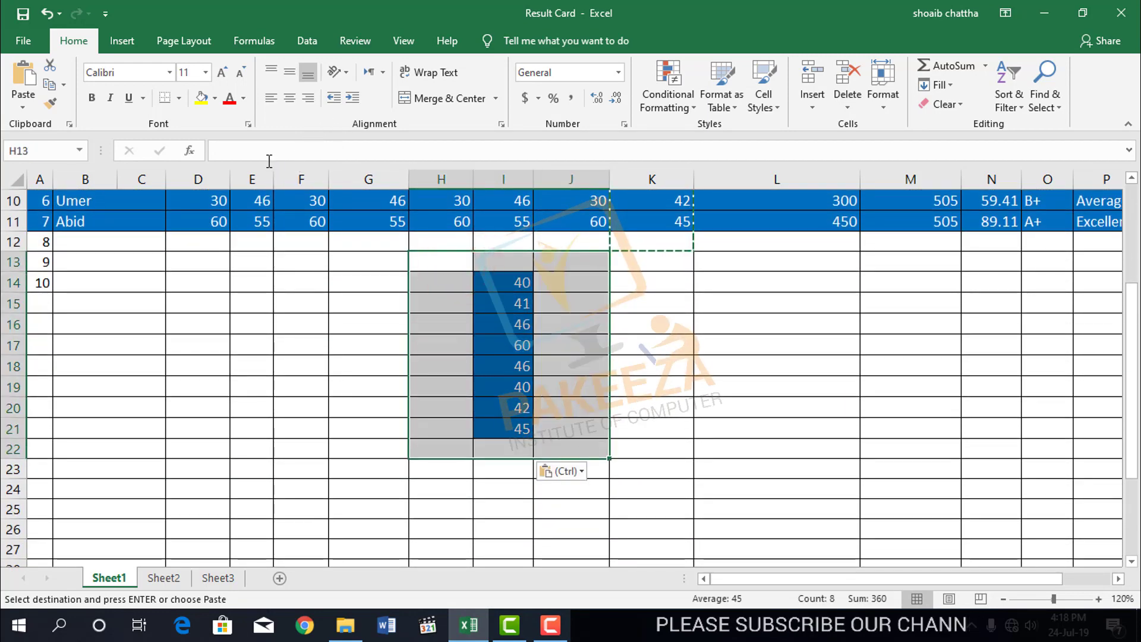
left_click(215, 99)
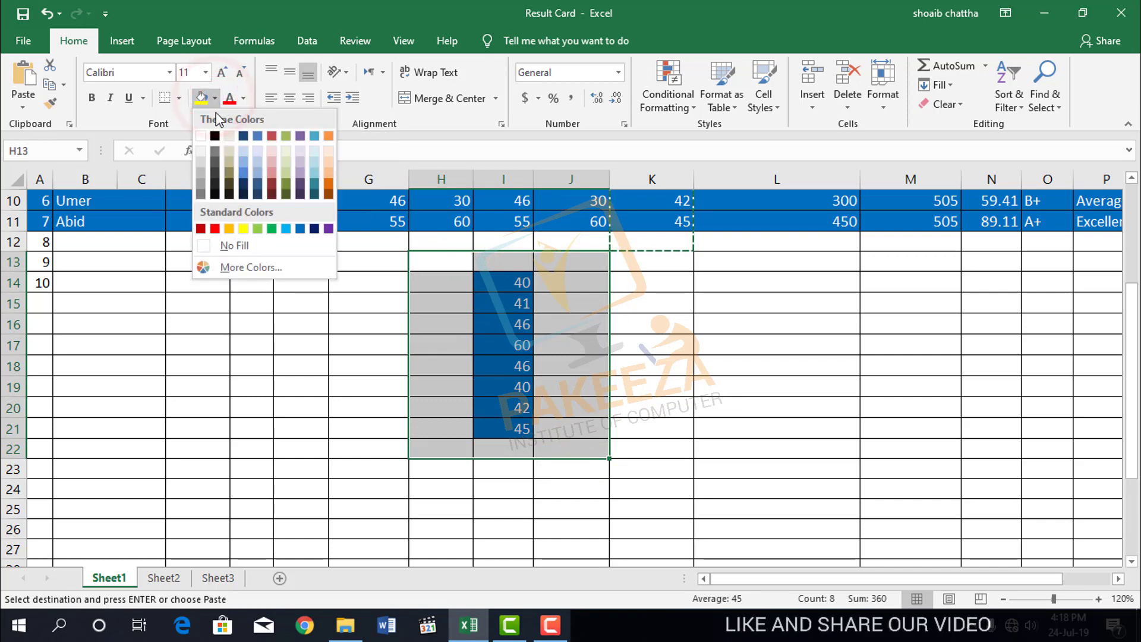
left_click(234, 247)
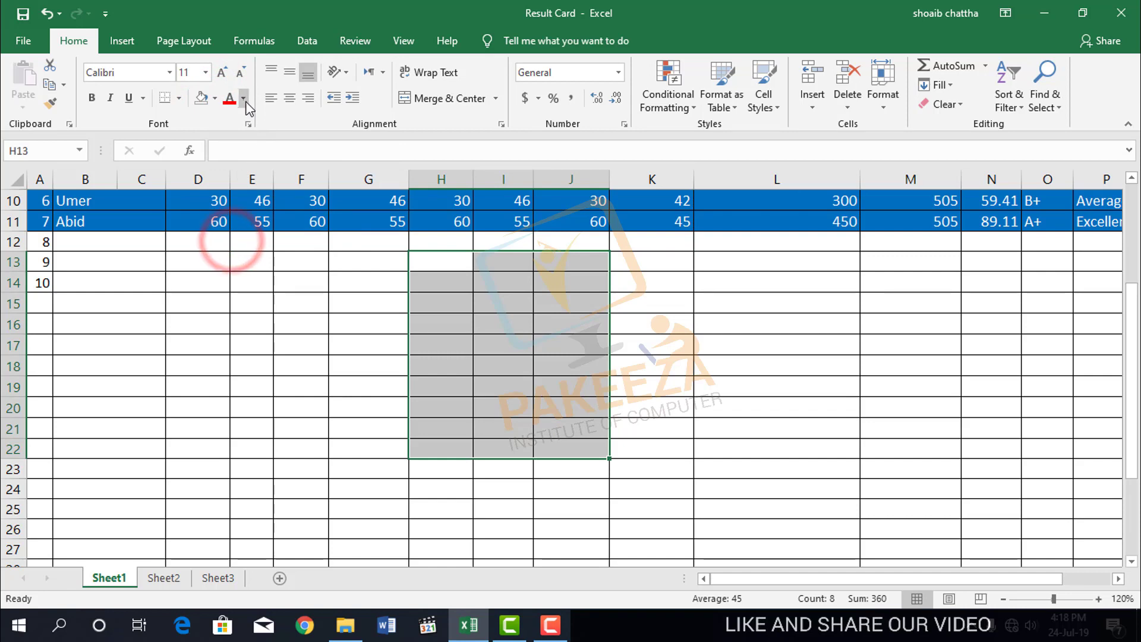
left_click(243, 98)
left_click(247, 161)
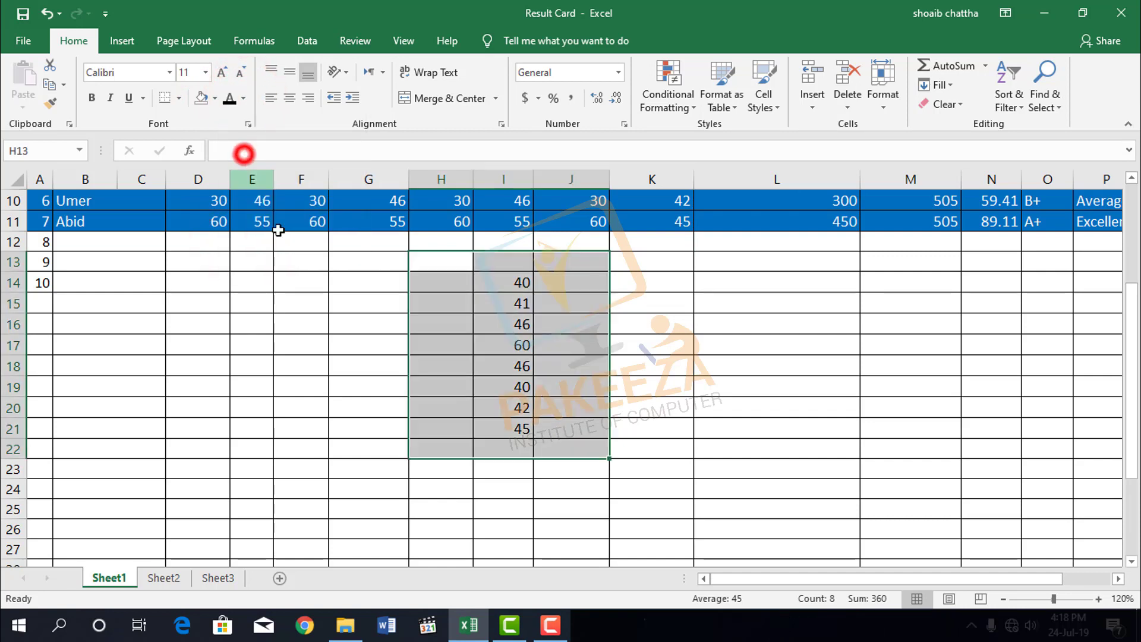
left_click(645, 367)
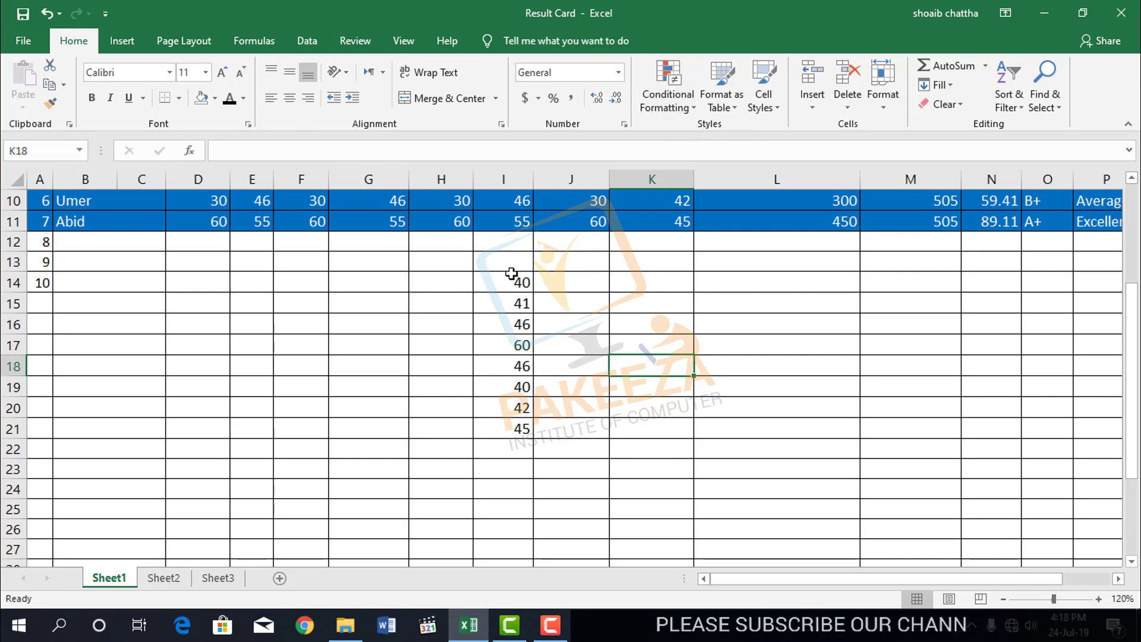
- Apply a Greater Than highlight rule to I14:I21 for values above 40 with Light Red Fill with Dark Red Text
left_click_drag(508, 275, 499, 421)
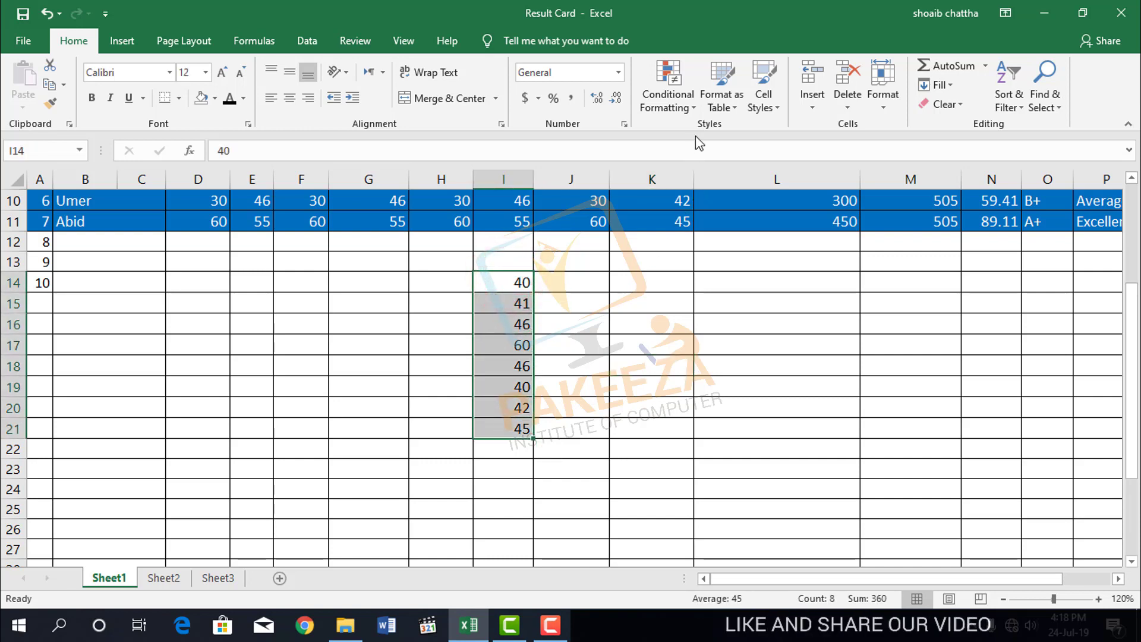
left_click(688, 108)
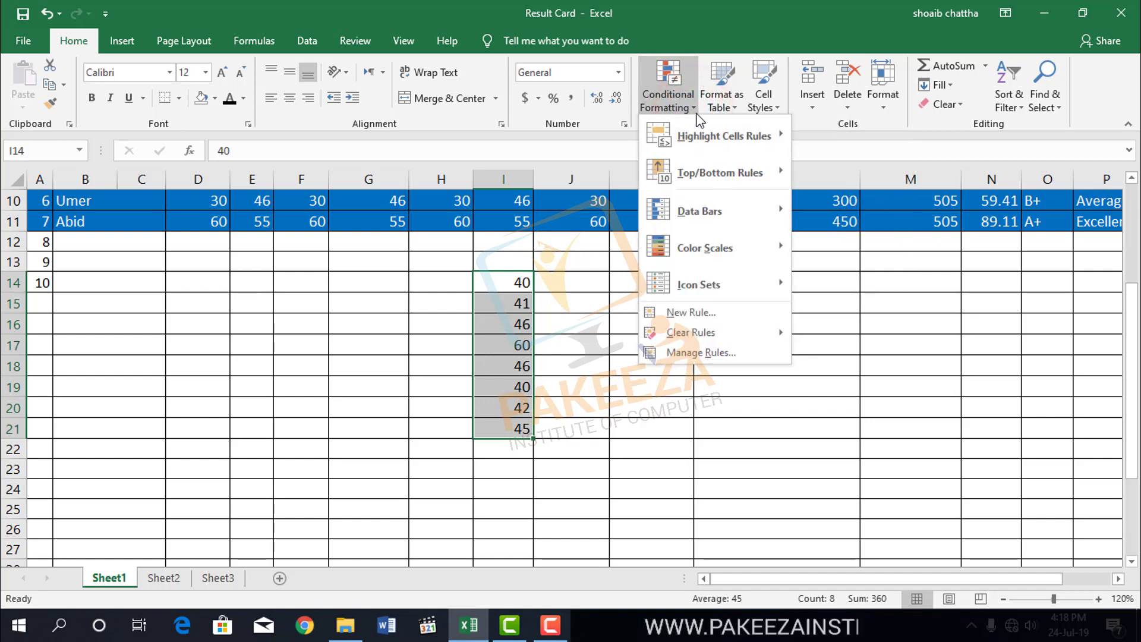
mouse_move(698, 138)
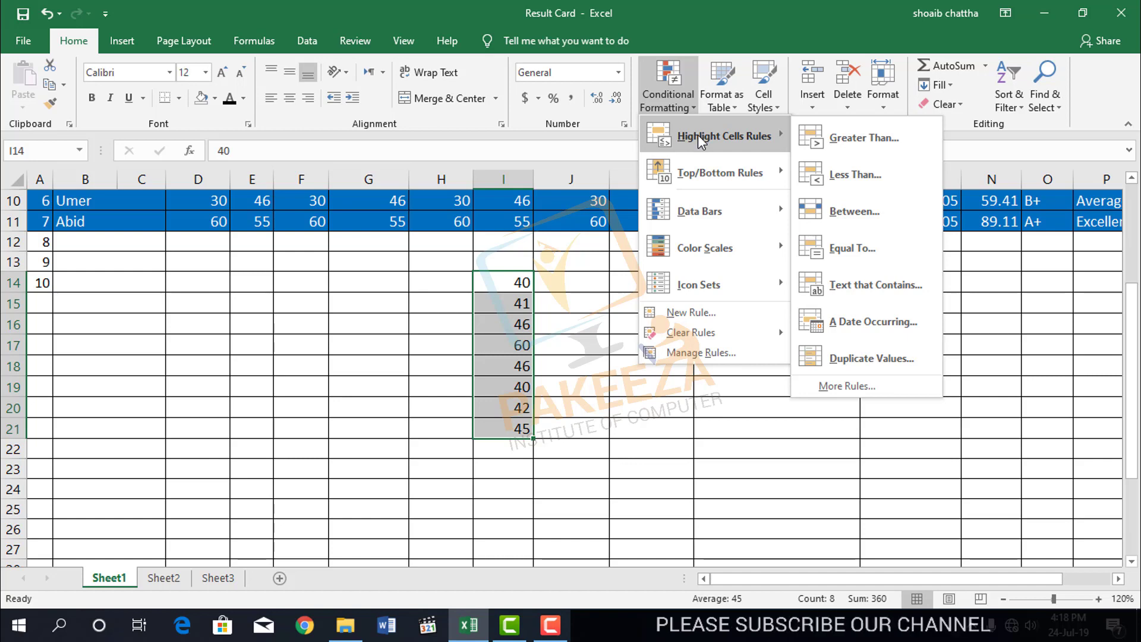
left_click(854, 141)
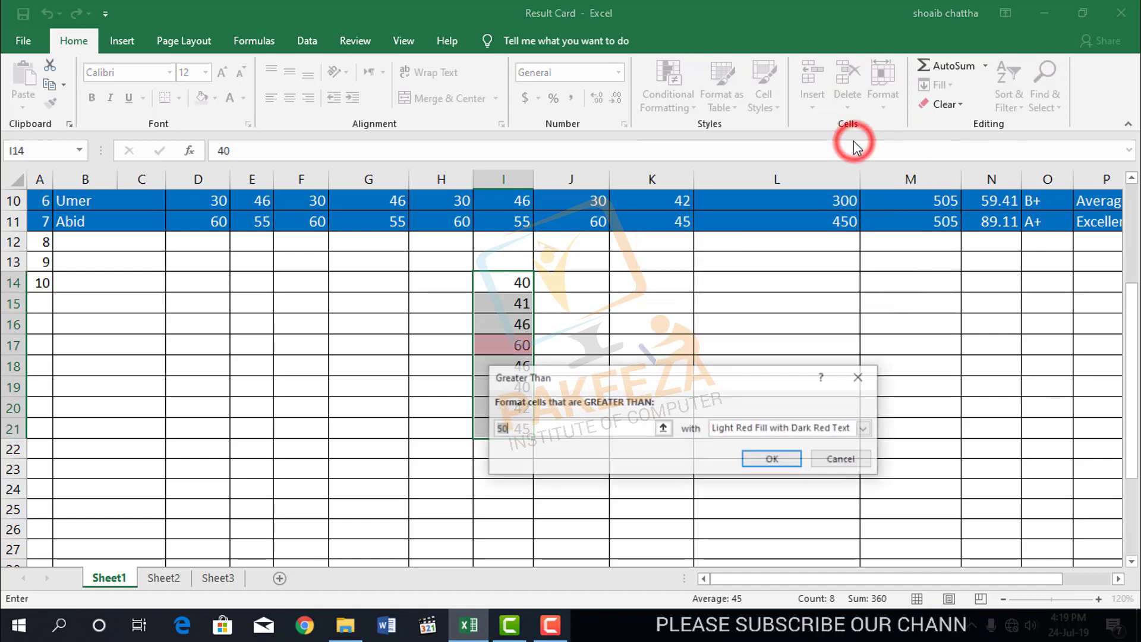
type("50")
left_click_drag(680, 385, 772, 310)
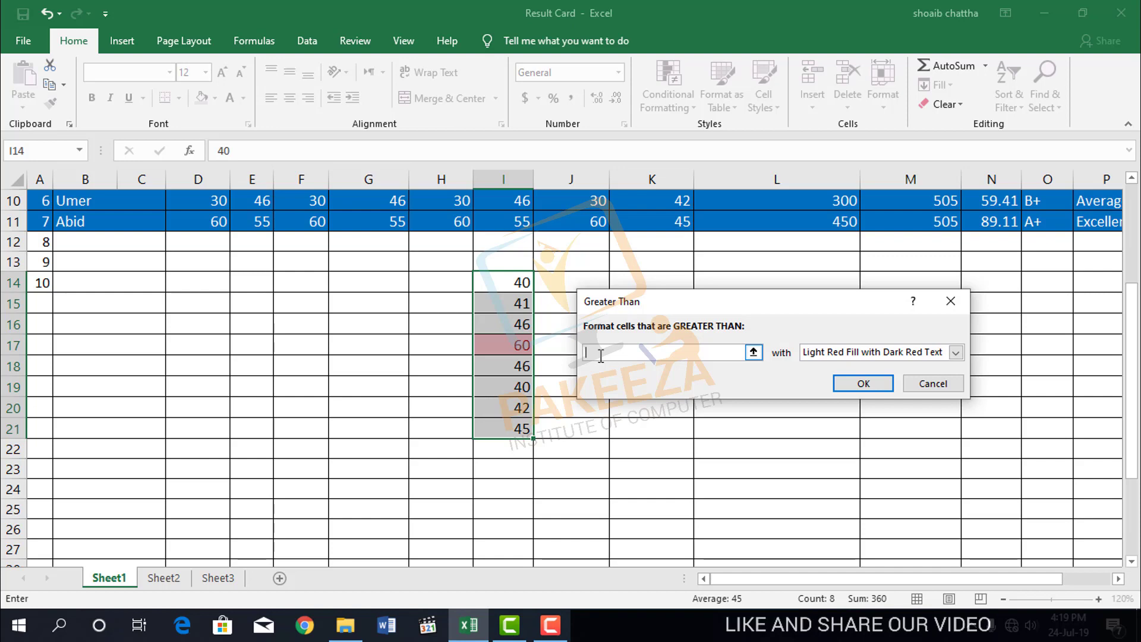
type("40")
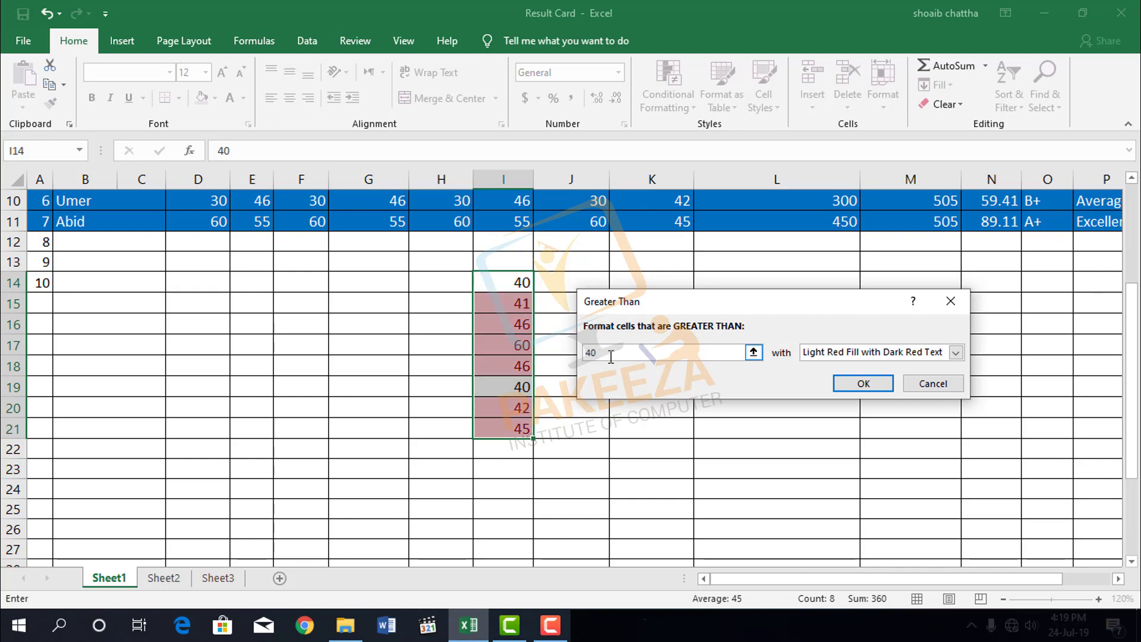
left_click_drag(612, 300, 666, 308)
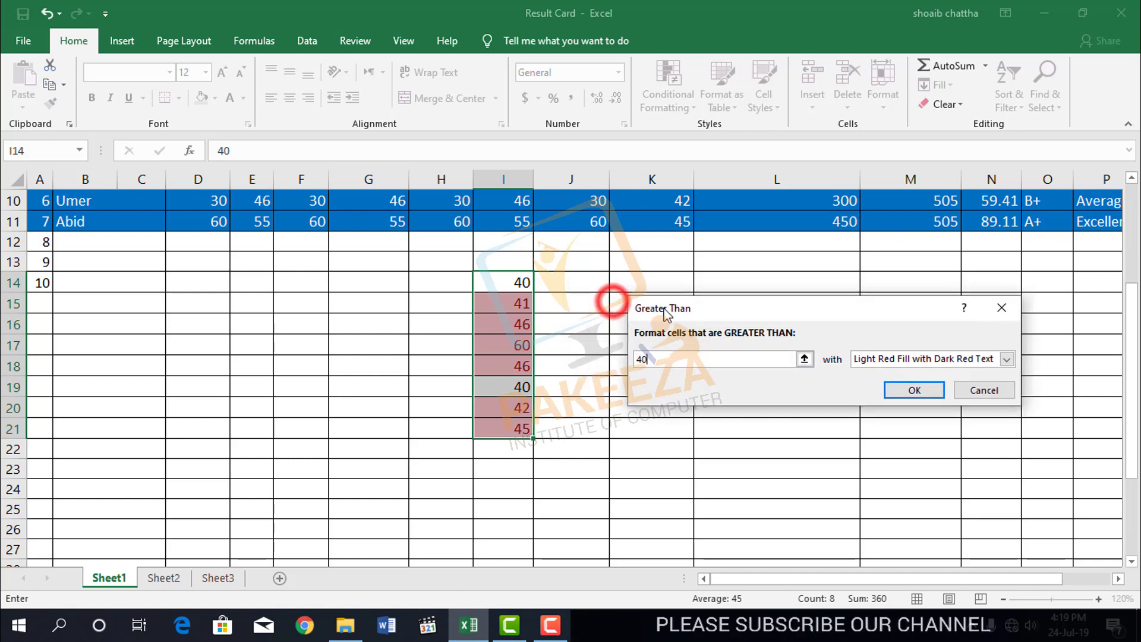
left_click(925, 389)
left_click(661, 385)
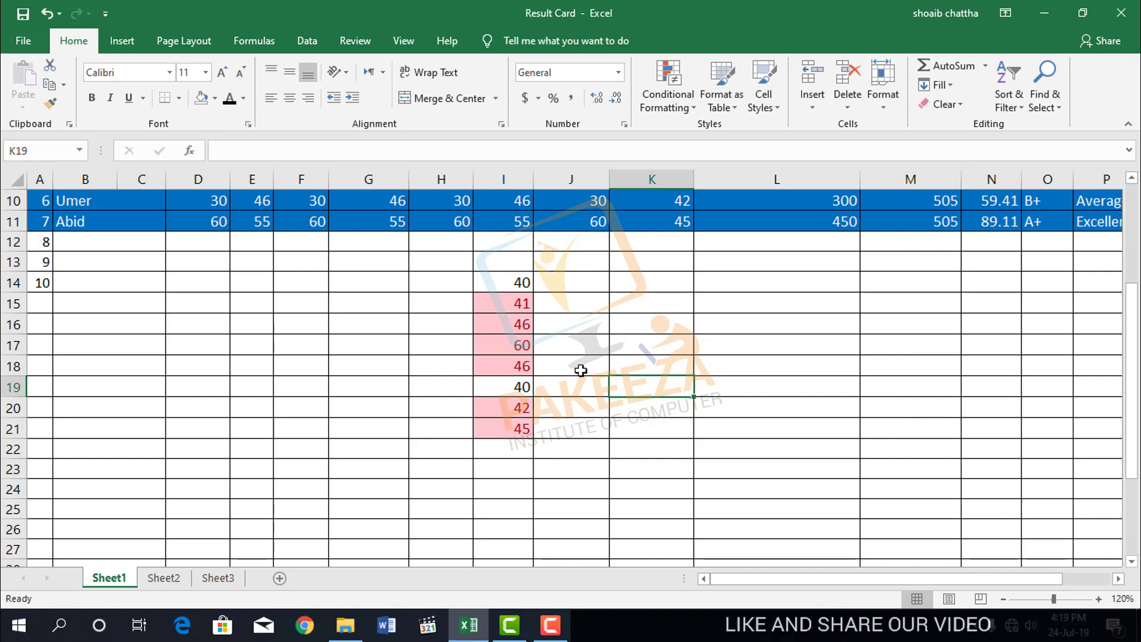
- Undo the Greater Than highlighting on the copied marks
key("ctrl+z")
left_click(613, 351)
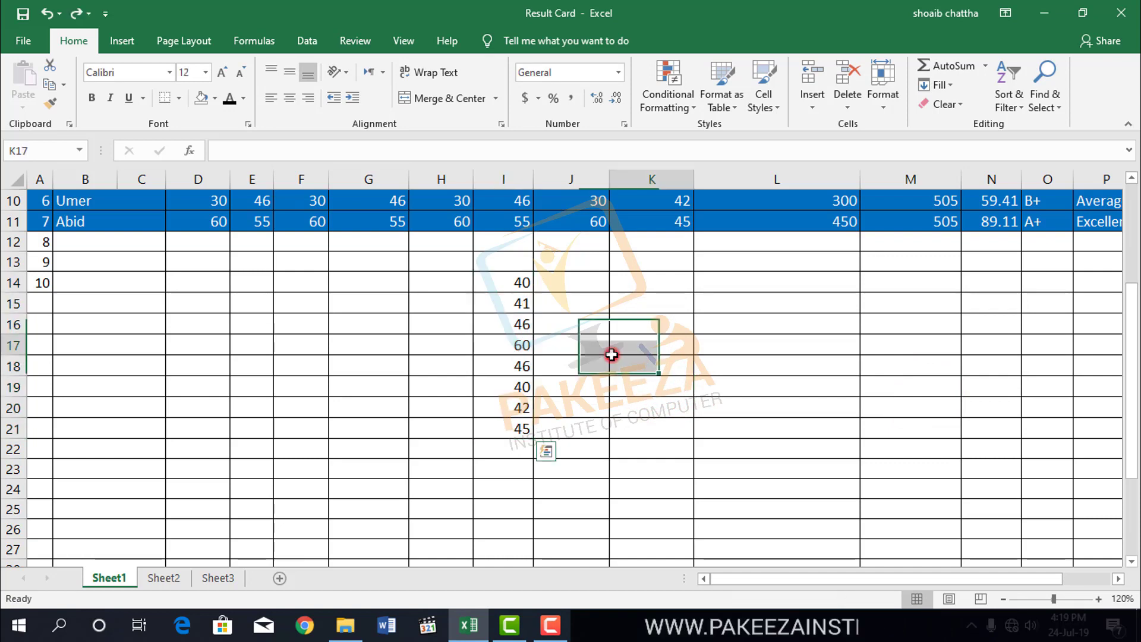
- Start a Less Than highlight rule for I13:I21 and set its threshold to 41
left_click_drag(490, 270, 530, 438)
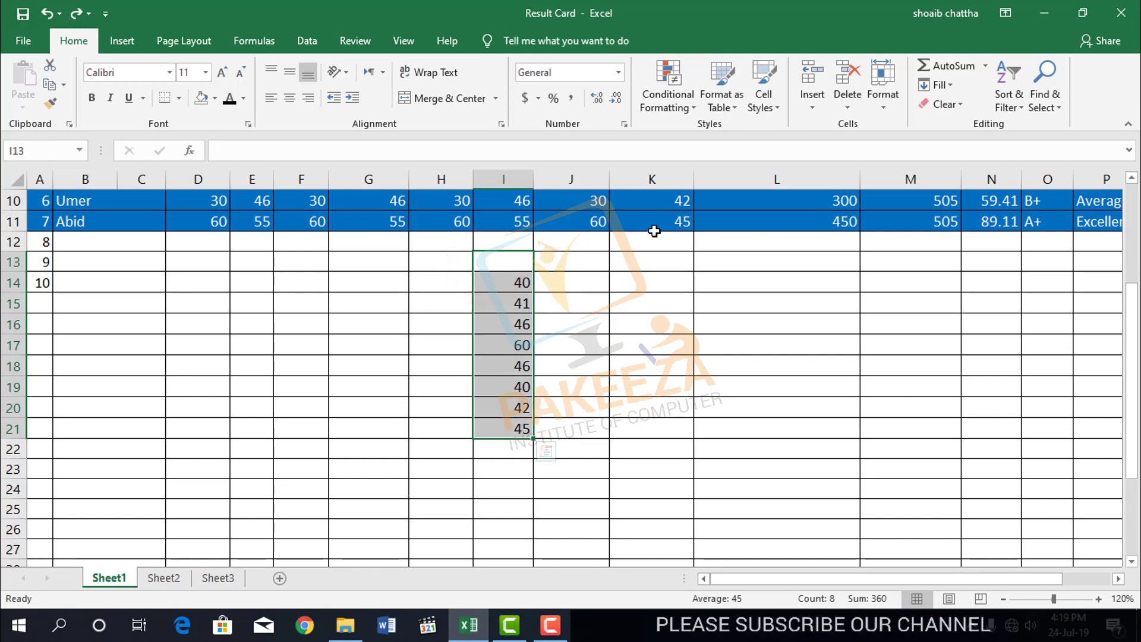
left_click(695, 107)
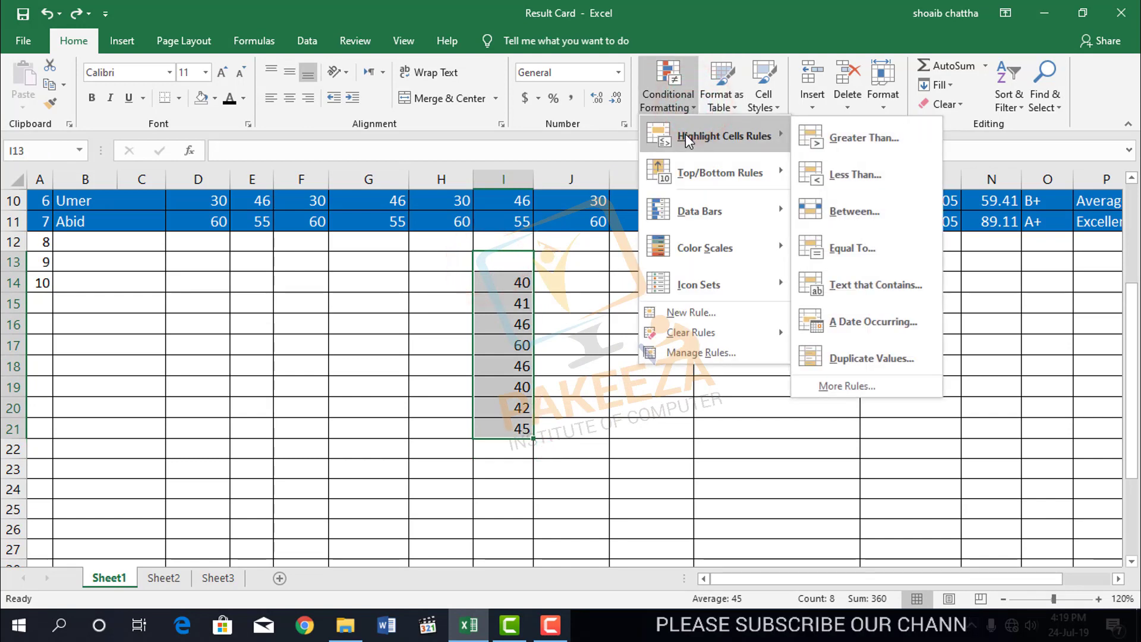
left_click(854, 175)
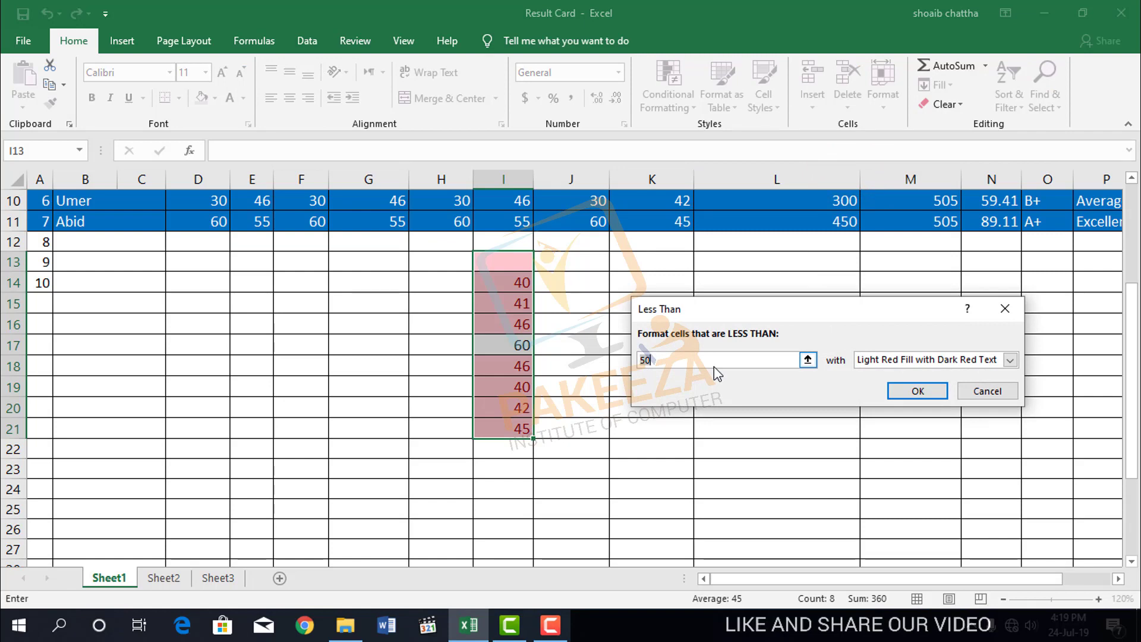
key("BackSpace")
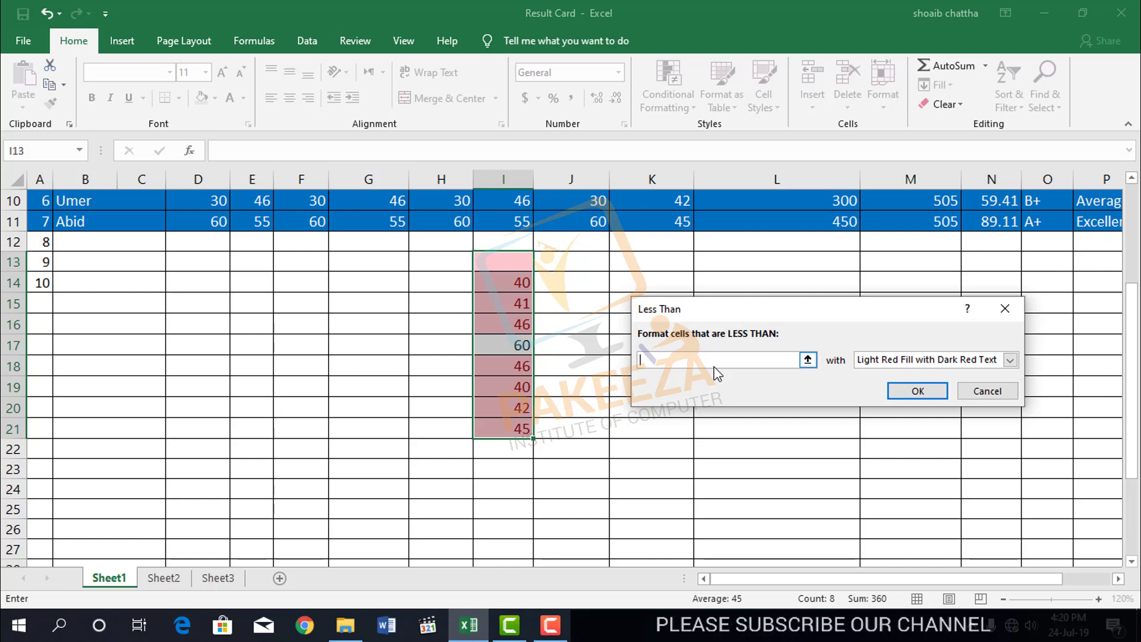
type("41")
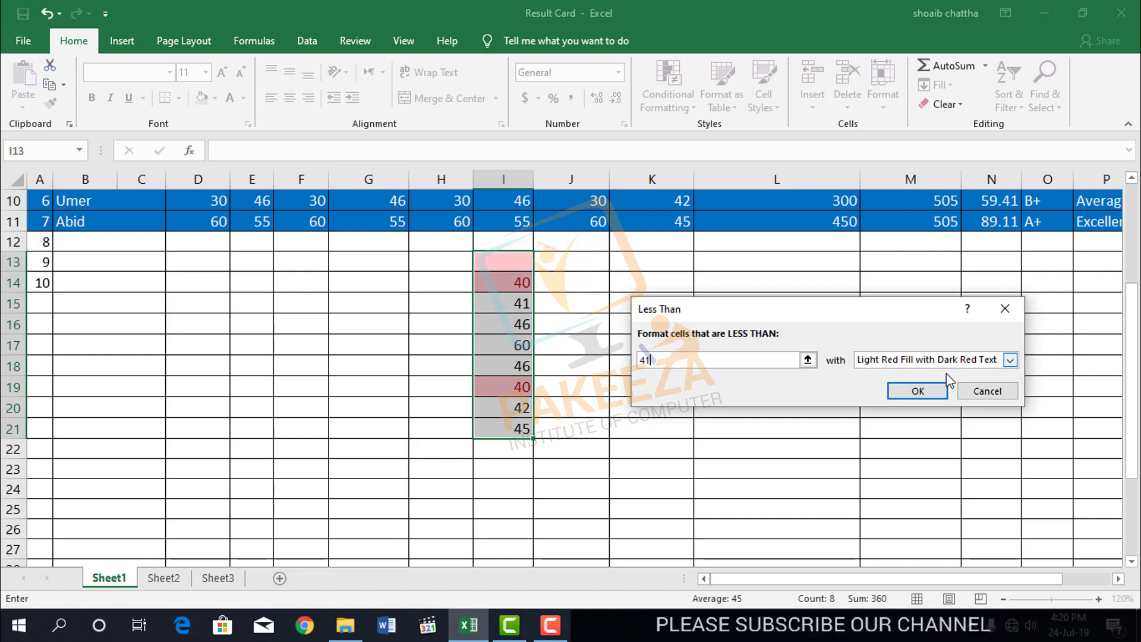
- Preview the Less Than rule with yellow fill, green fill, Light Red Fill and Red Text formats in turn
left_click(1010, 361)
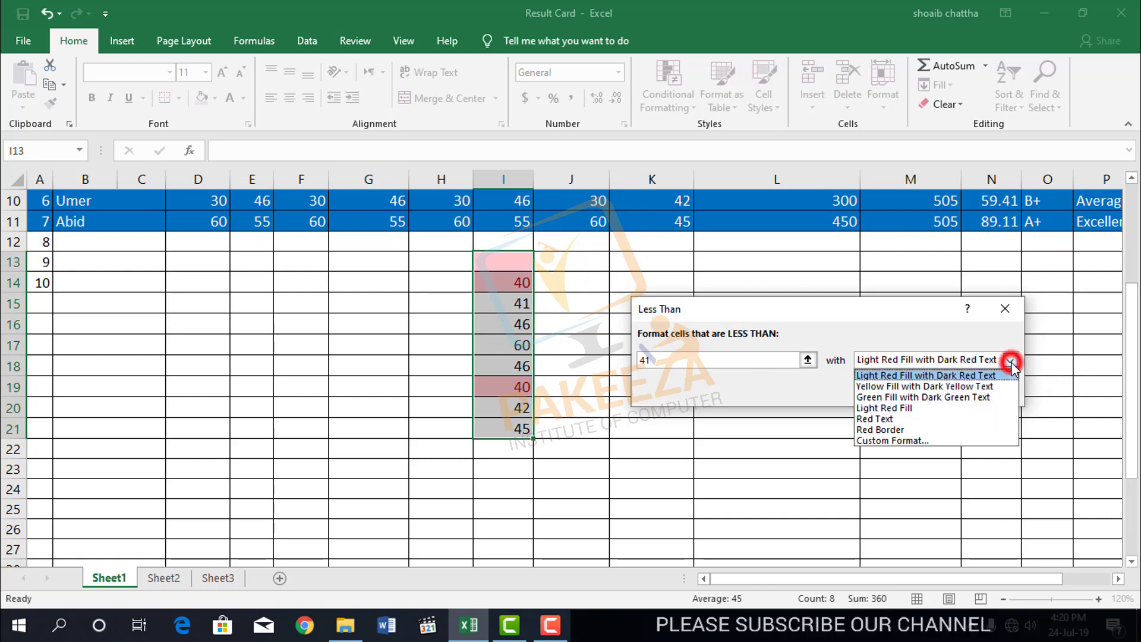
left_click(894, 387)
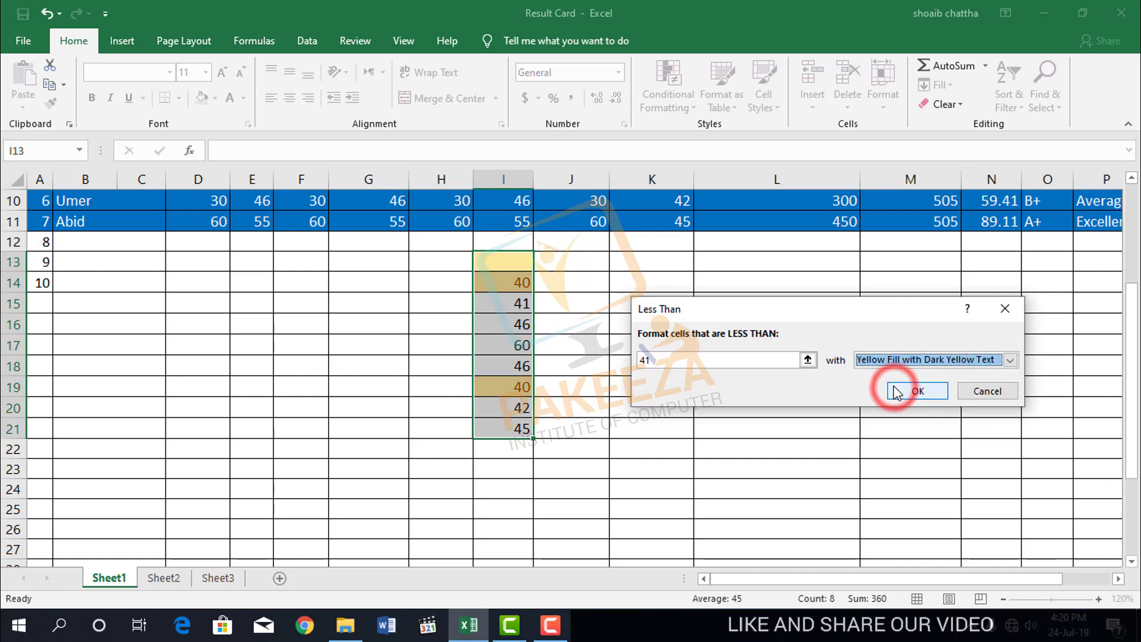
left_click(1010, 360)
left_click(937, 397)
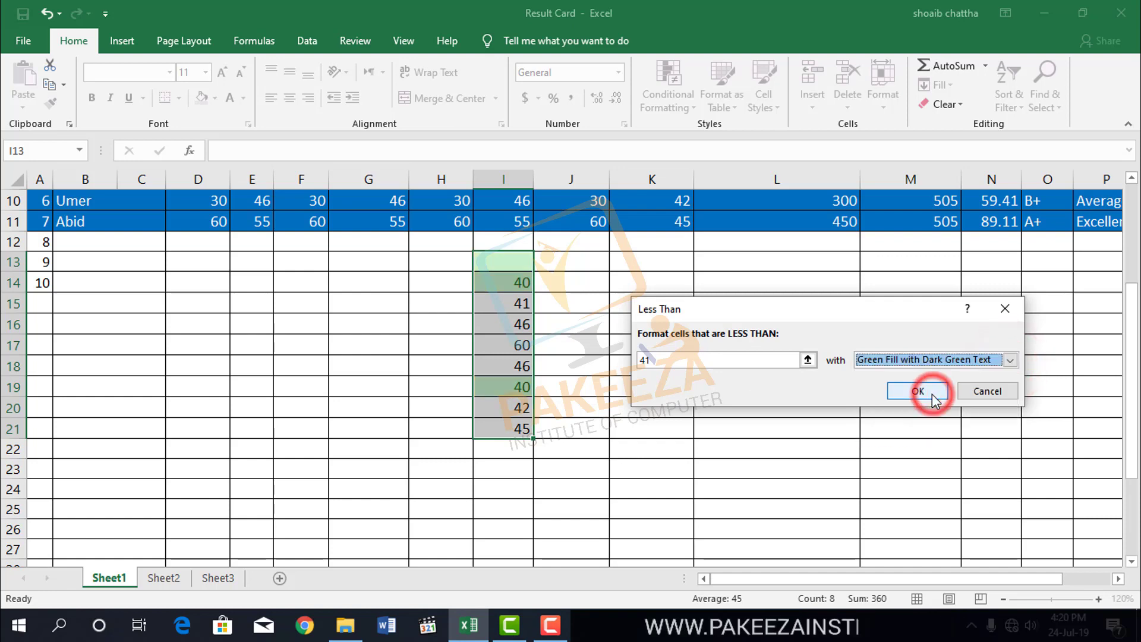
left_click(1010, 360)
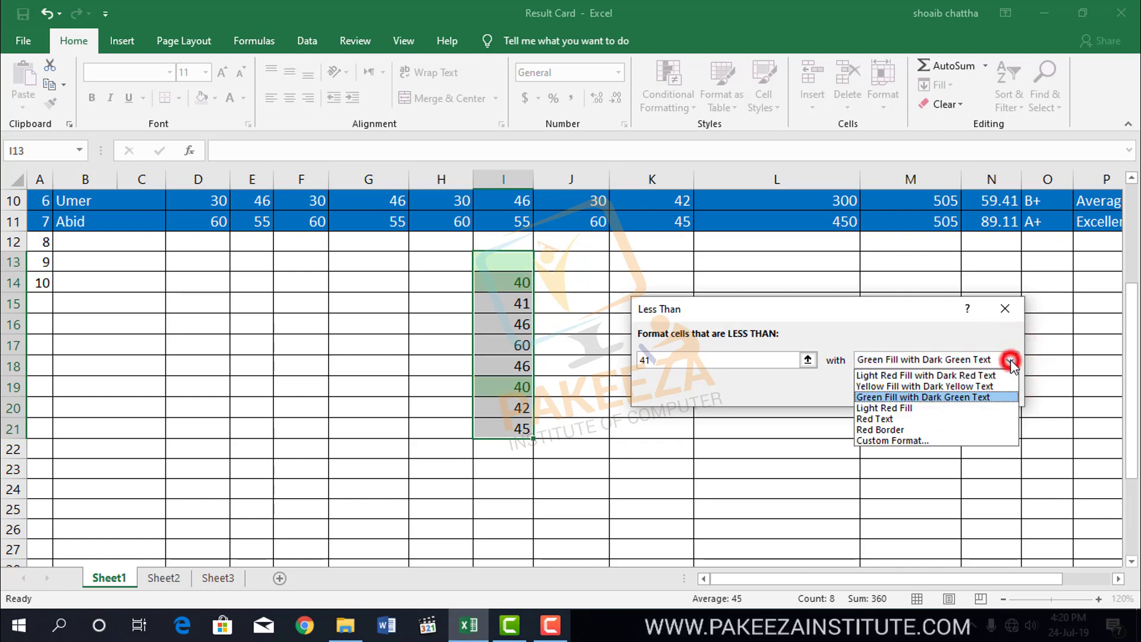
left_click(906, 409)
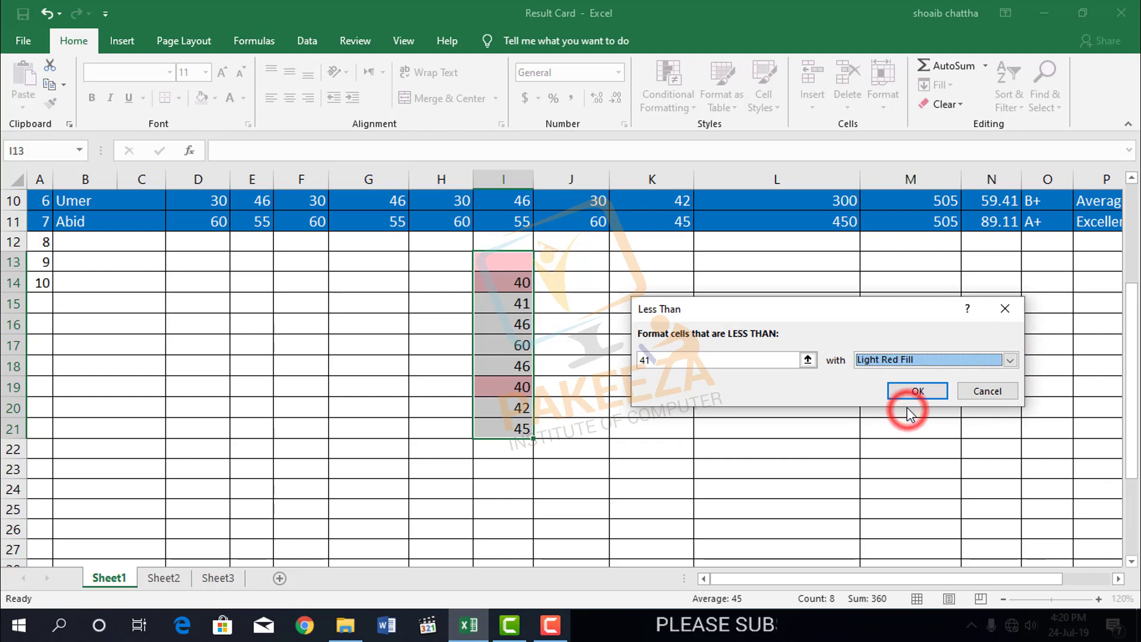
left_click(1010, 360)
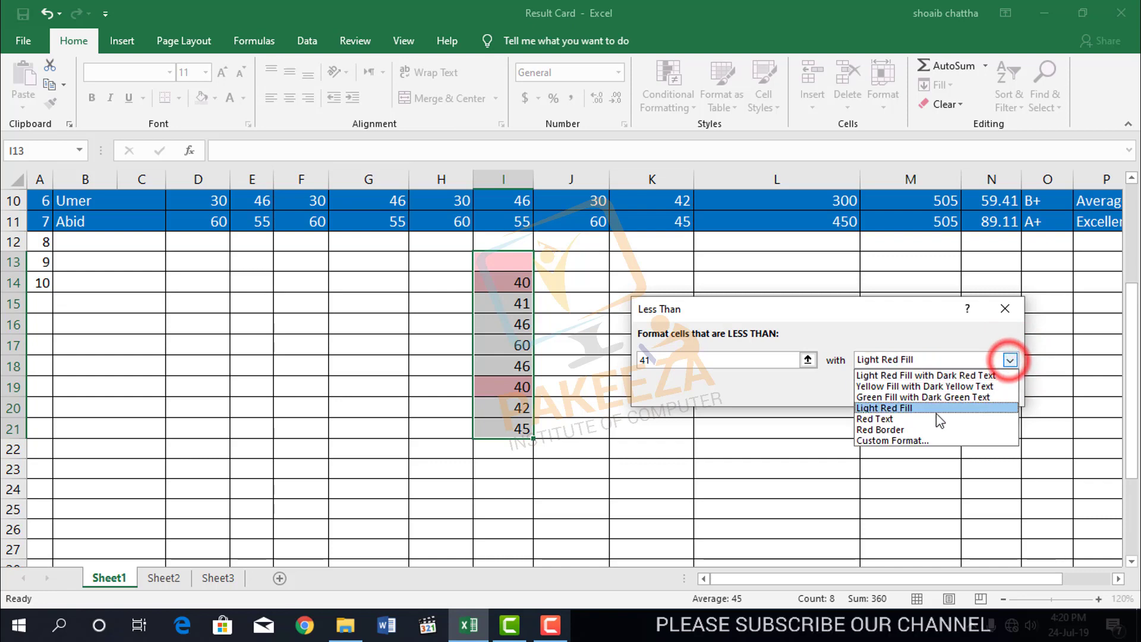
left_click(900, 420)
- Set the Less Than rule's format to Red Border, look at the Custom Format options without changing them, and apply the rule to I13:I21
left_click(1010, 360)
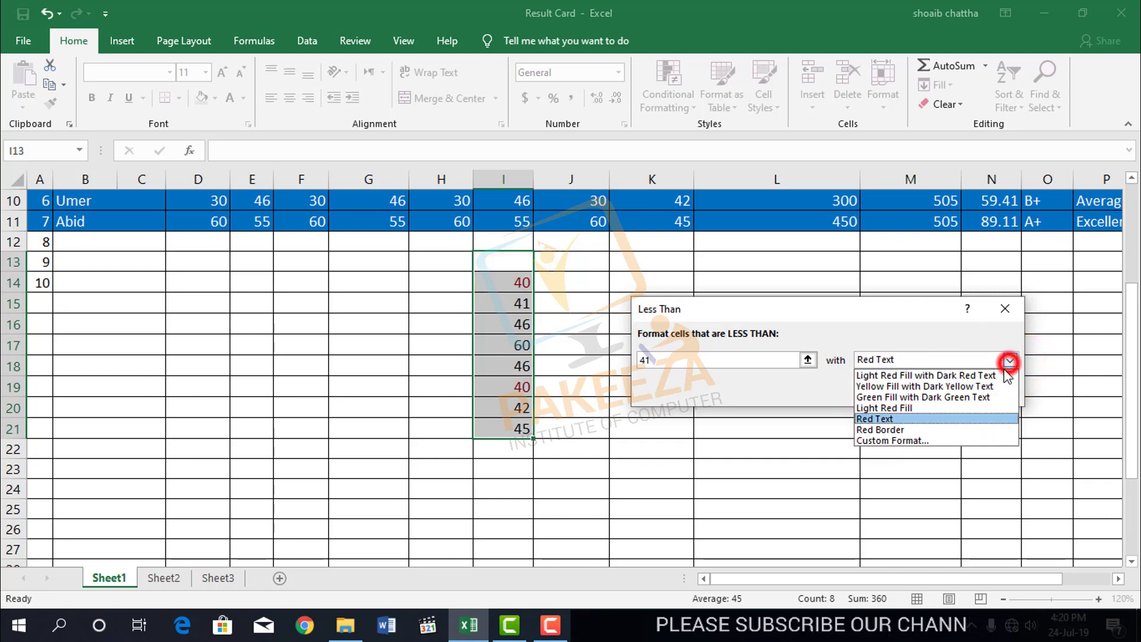
left_click(896, 429)
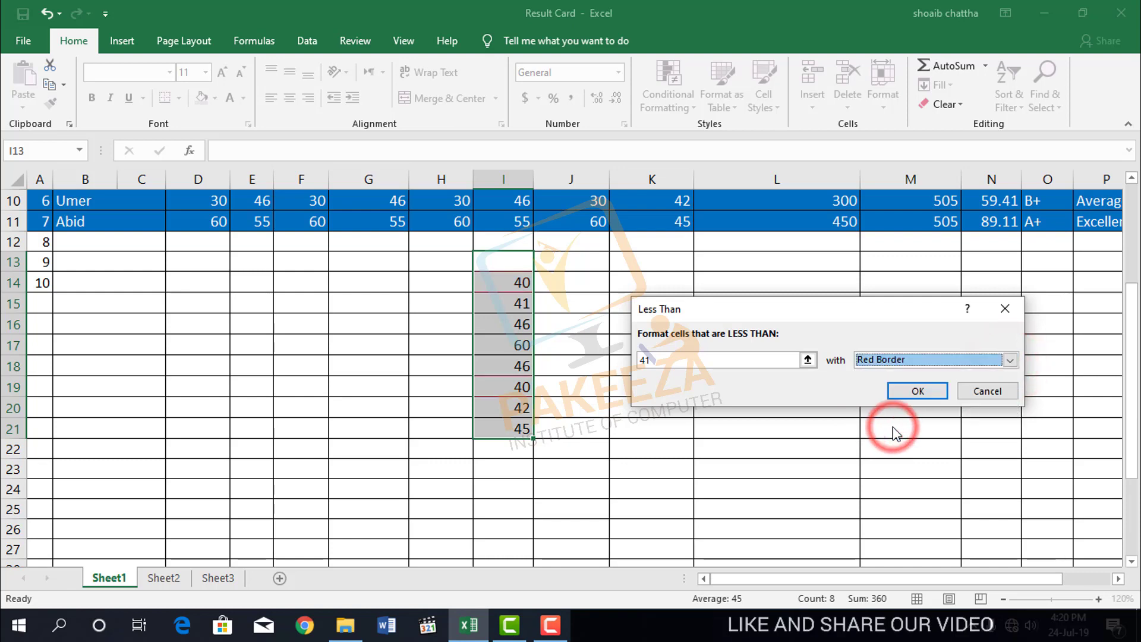
left_click(1009, 360)
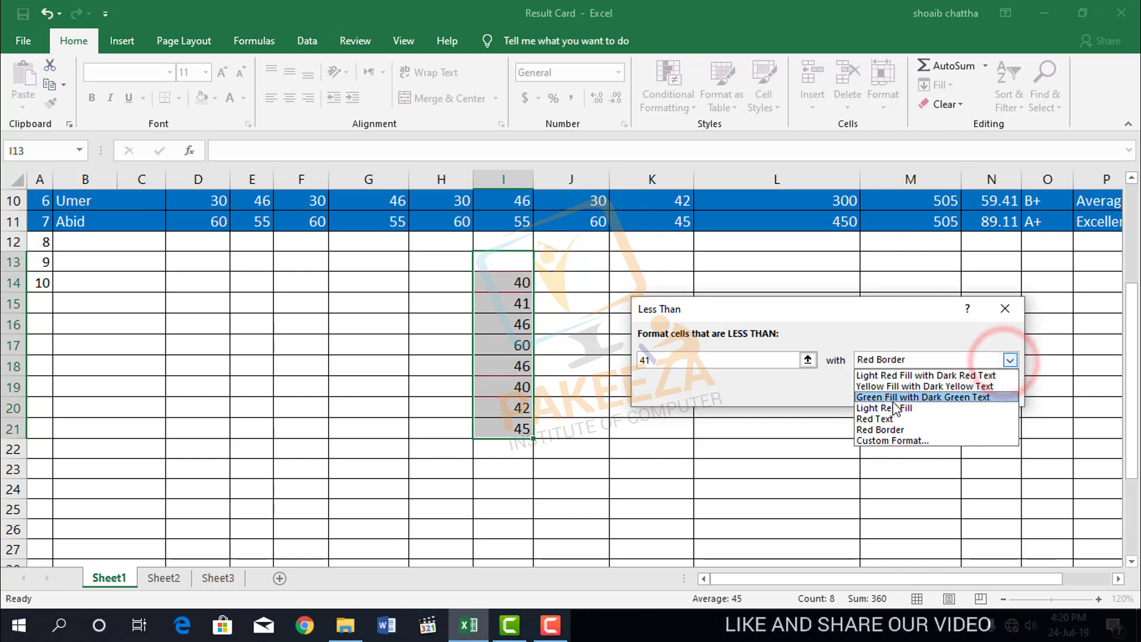
left_click(905, 440)
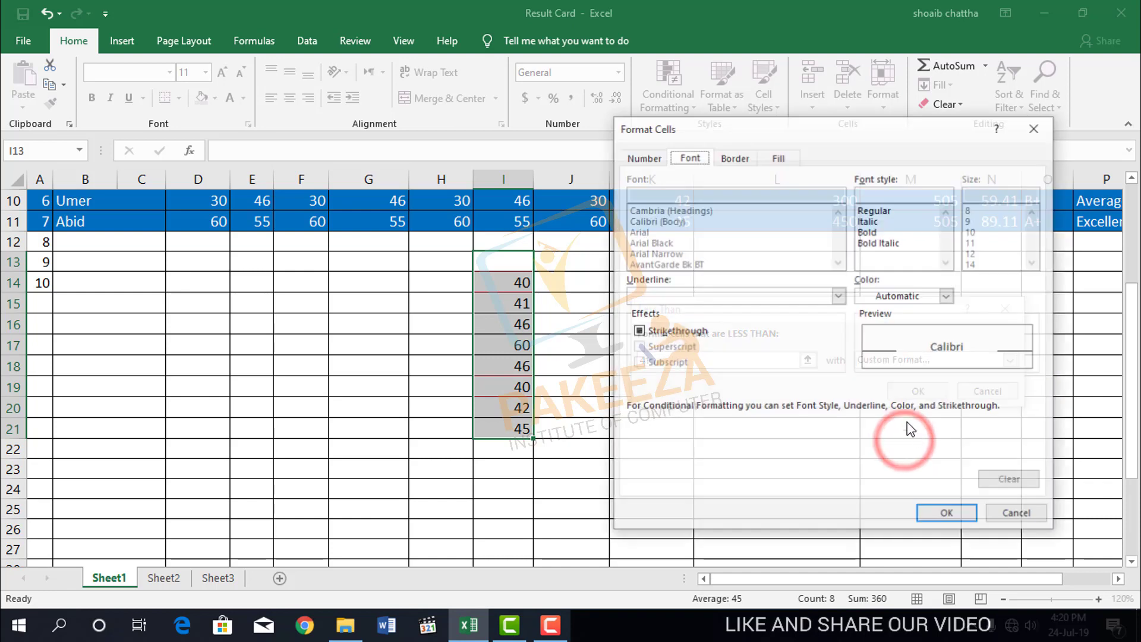
left_click(1053, 127)
left_click(1009, 360)
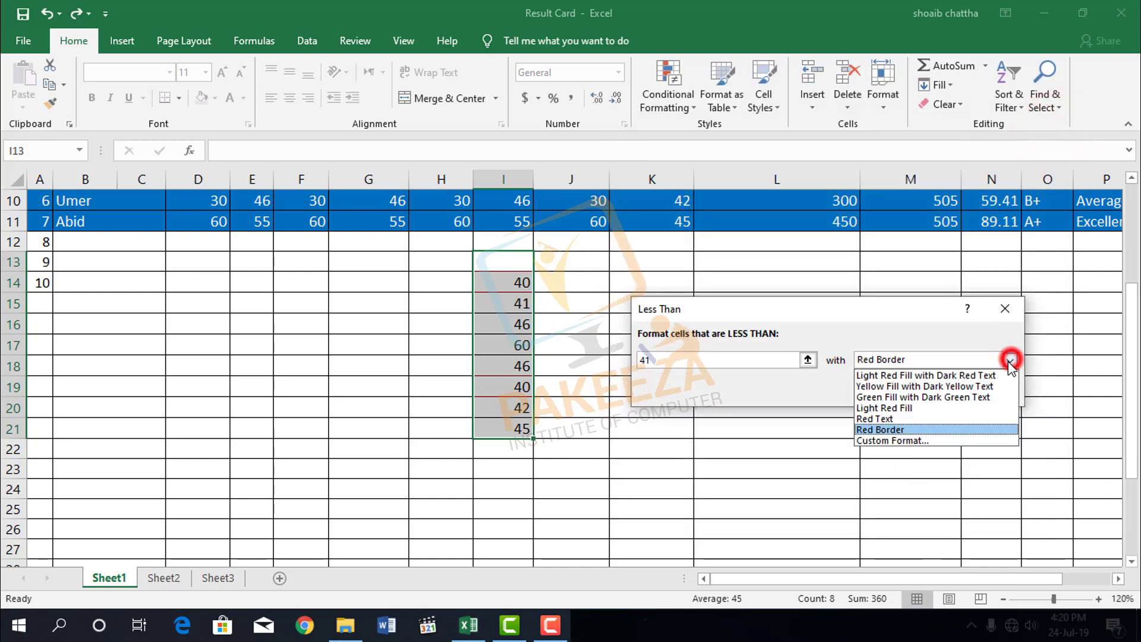
left_click(931, 363)
left_click(918, 391)
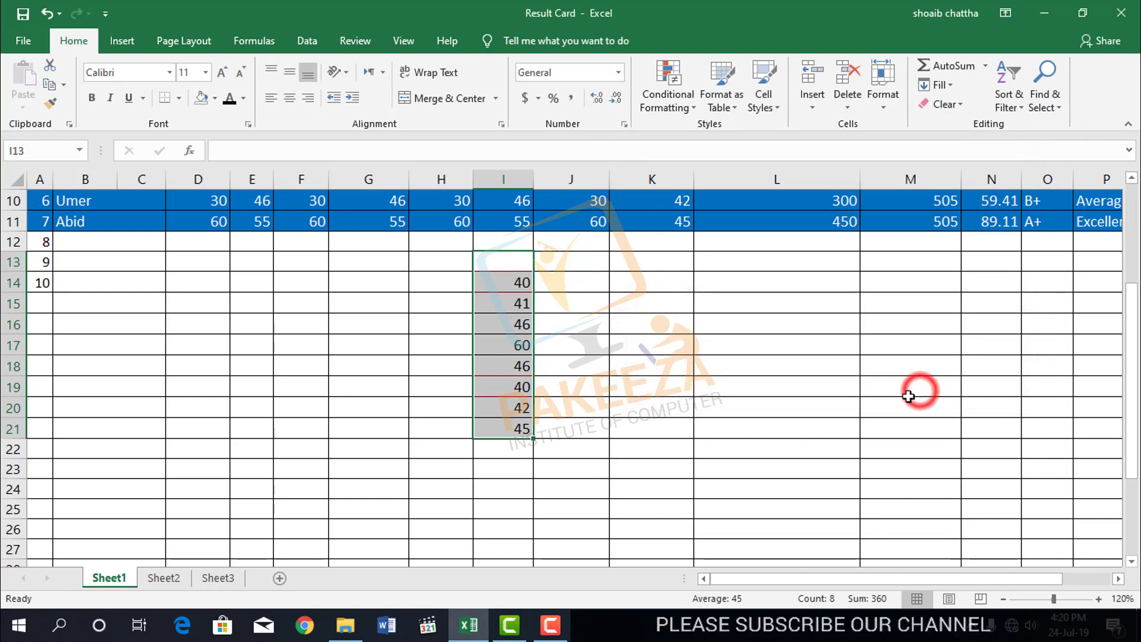
left_click(522, 356)
left_click_drag(602, 351, 602, 365)
- Preview a Duplicate Values highlight rule on the marks in I14:I21 with Light Red Fill with Dark Red Text, and cancel it
left_click_drag(488, 289, 542, 433)
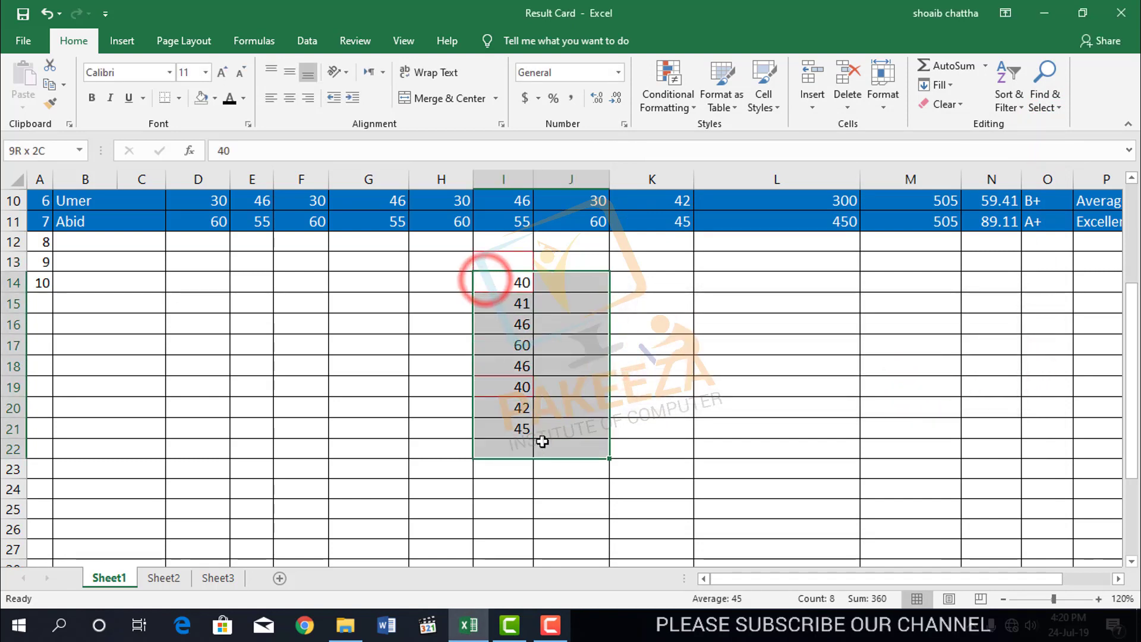
left_click(683, 98)
mouse_move(707, 178)
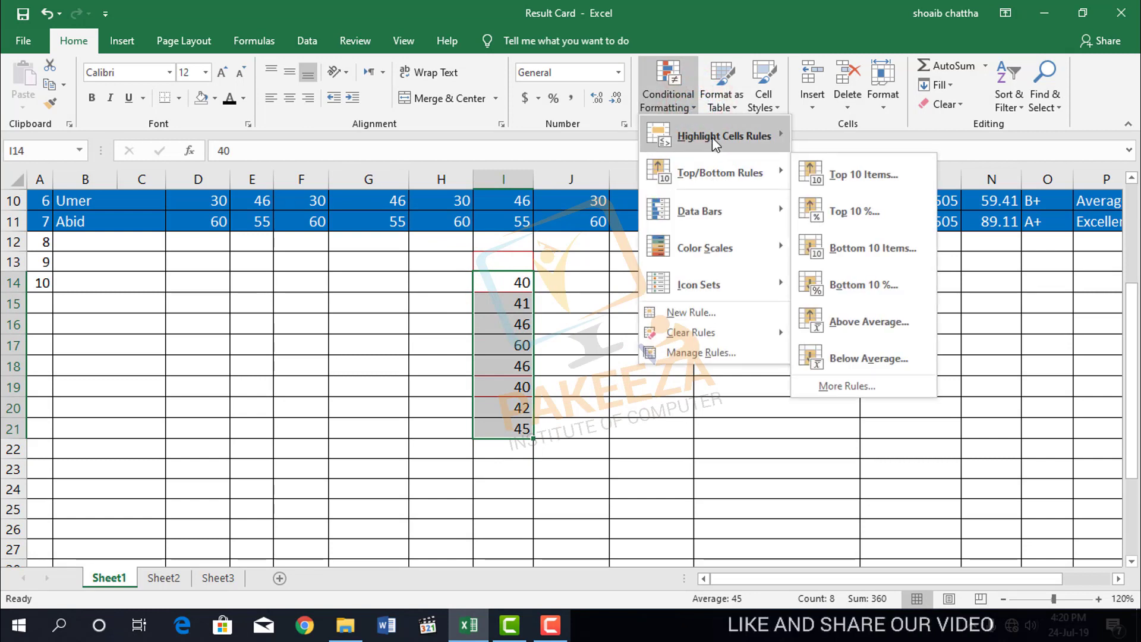
mouse_move(712, 137)
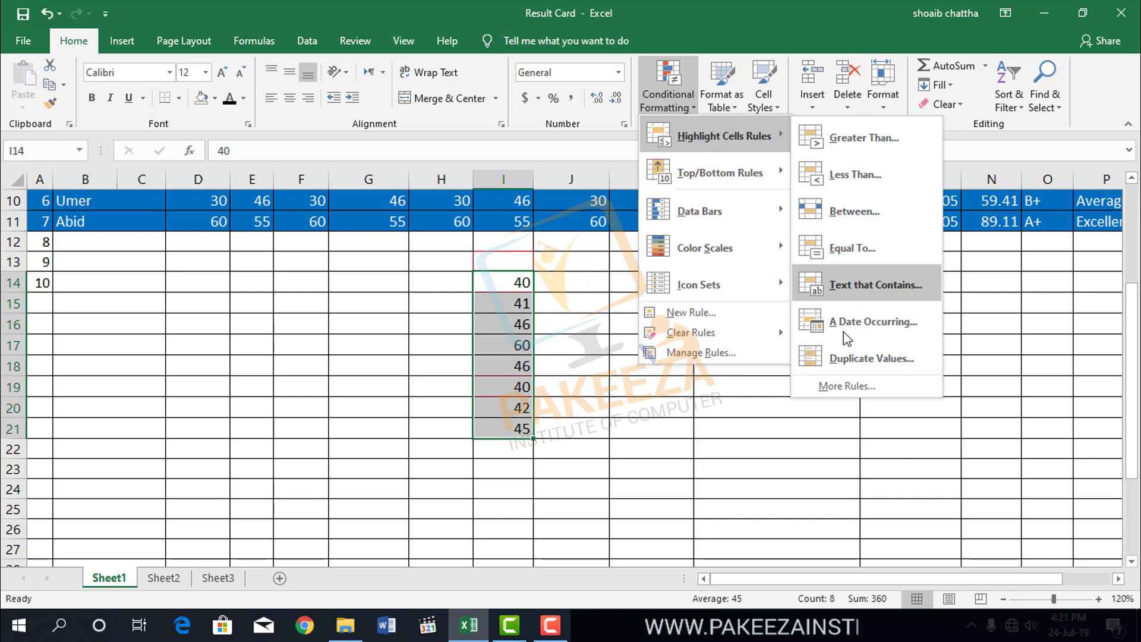
left_click(844, 351)
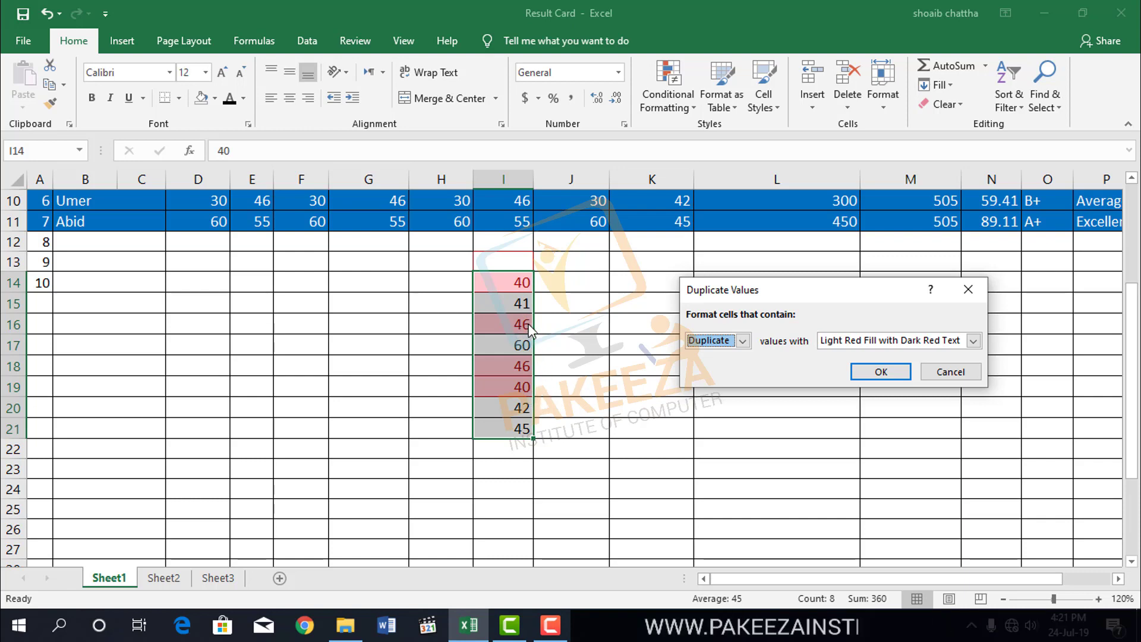
left_click(951, 372)
left_click(594, 326)
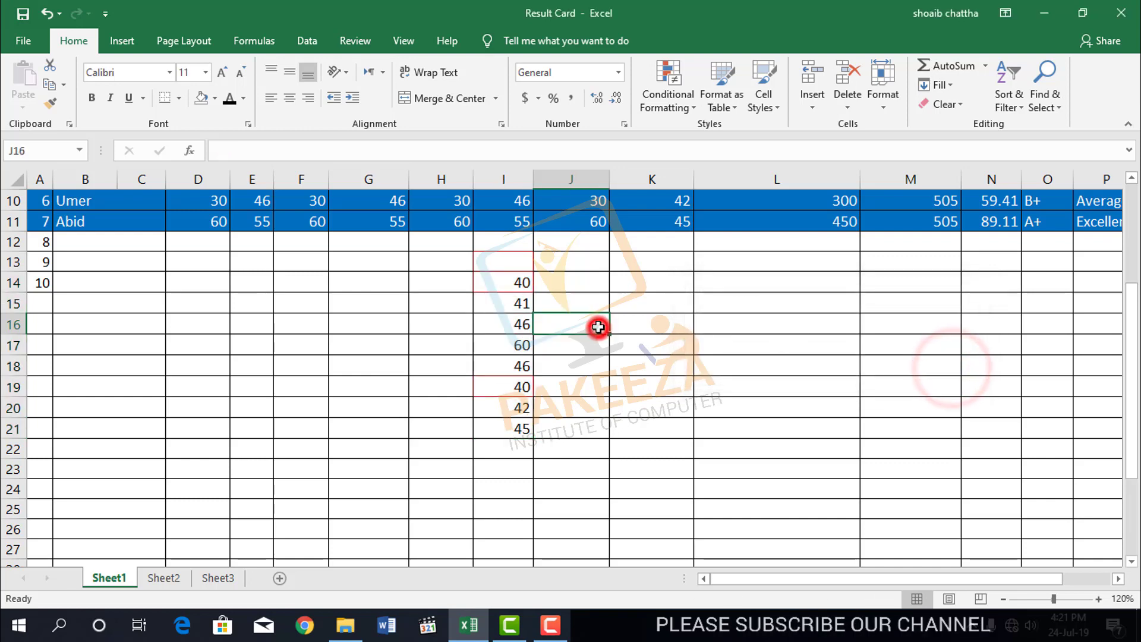
- Start a Top 10 Items rule for I14:I21 and place its dialog beside the marks
left_click_drag(503, 280, 499, 387)
left_click_drag(503, 421, 503, 422)
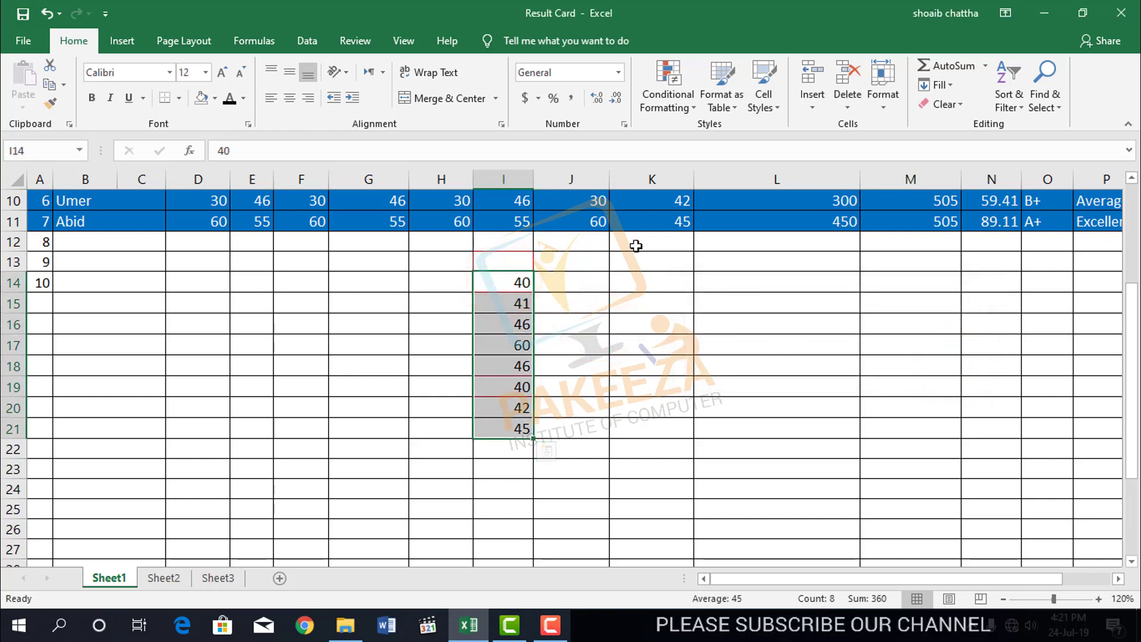
left_click(691, 106)
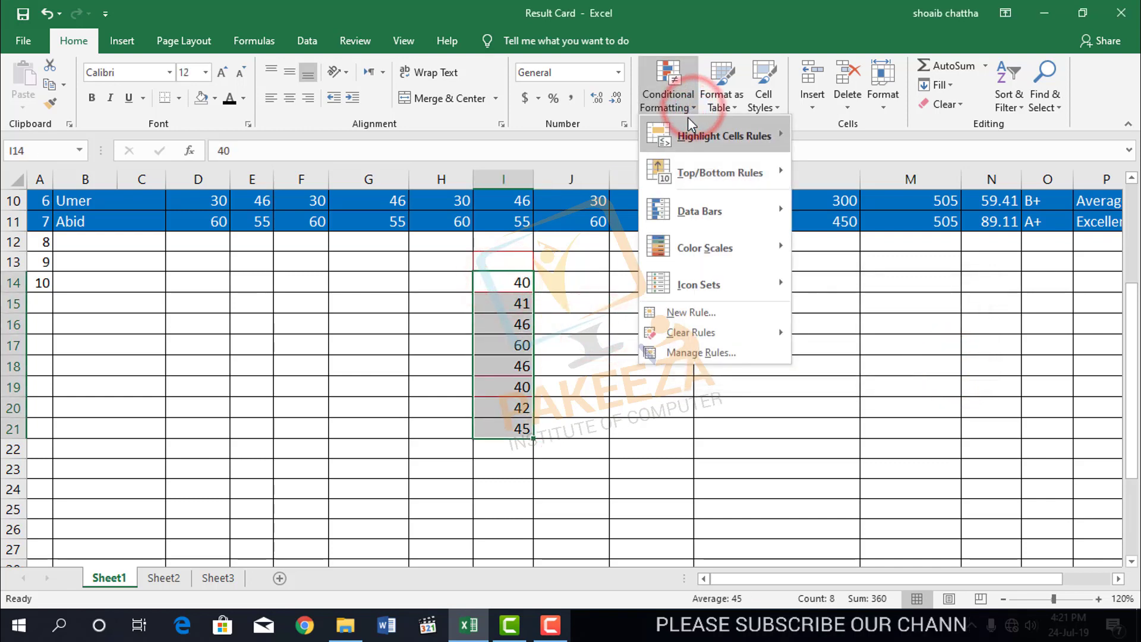
mouse_move(688, 119)
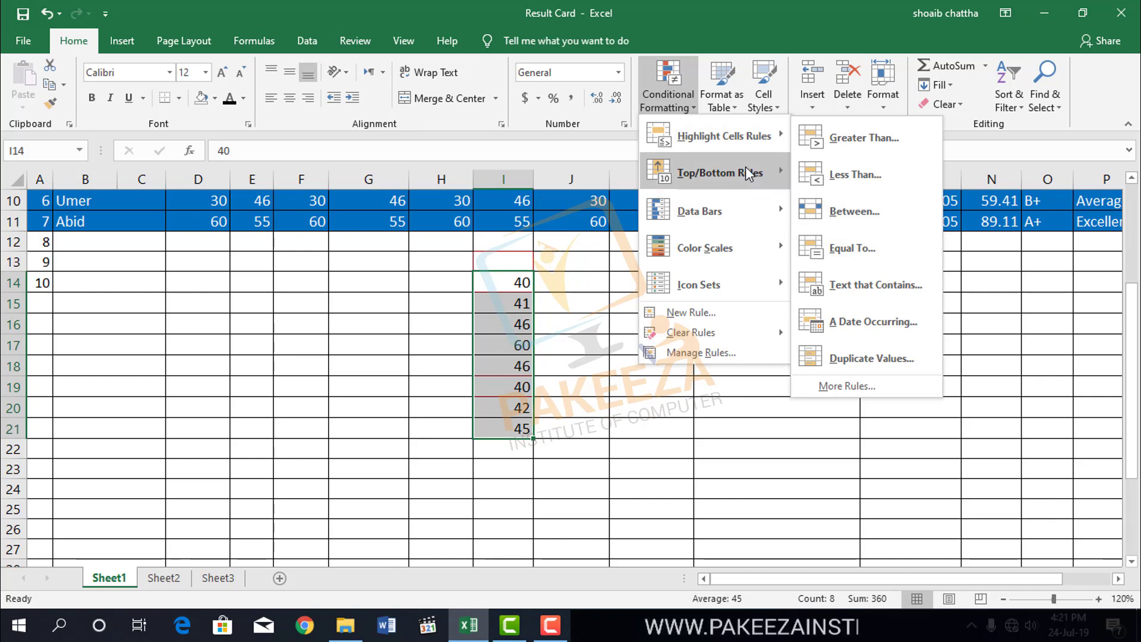
mouse_move(732, 174)
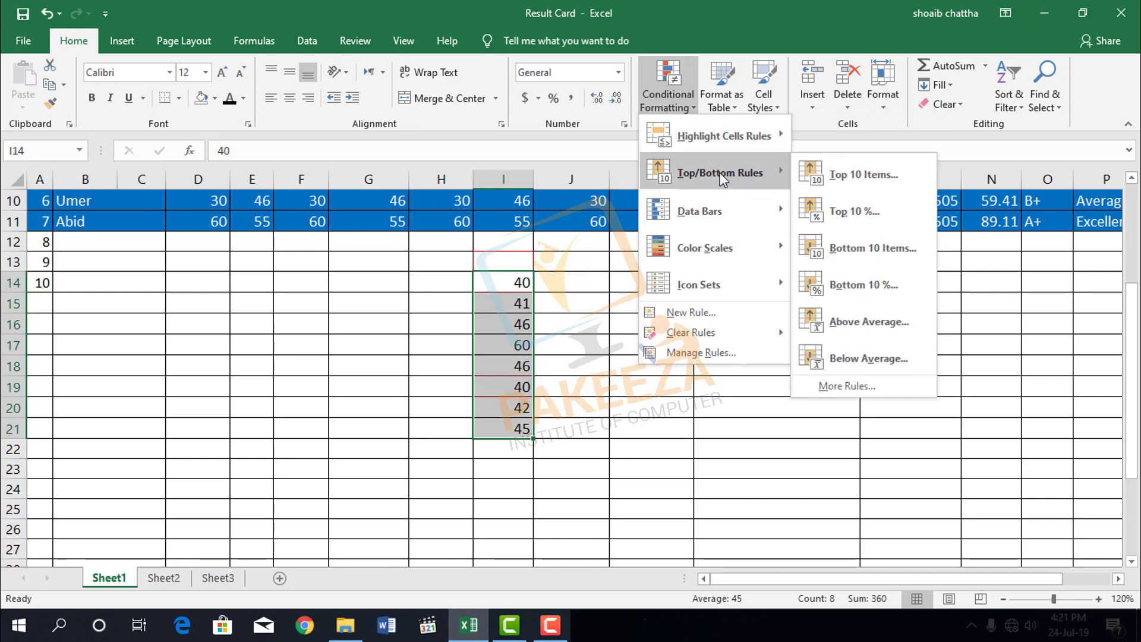
left_click(848, 176)
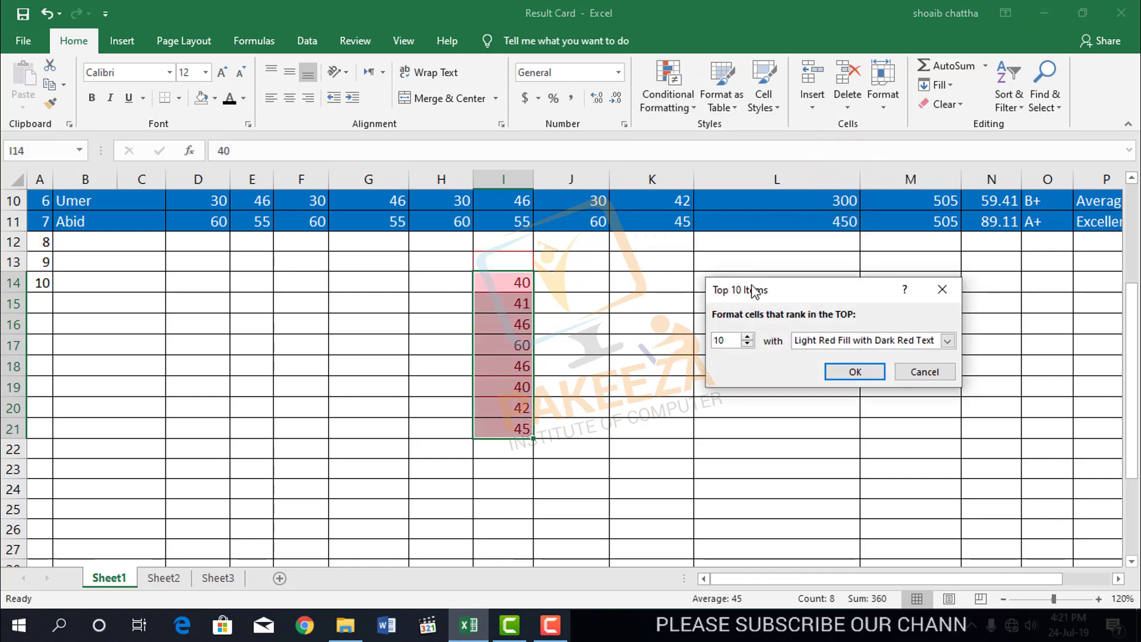
left_click_drag(754, 291, 764, 283)
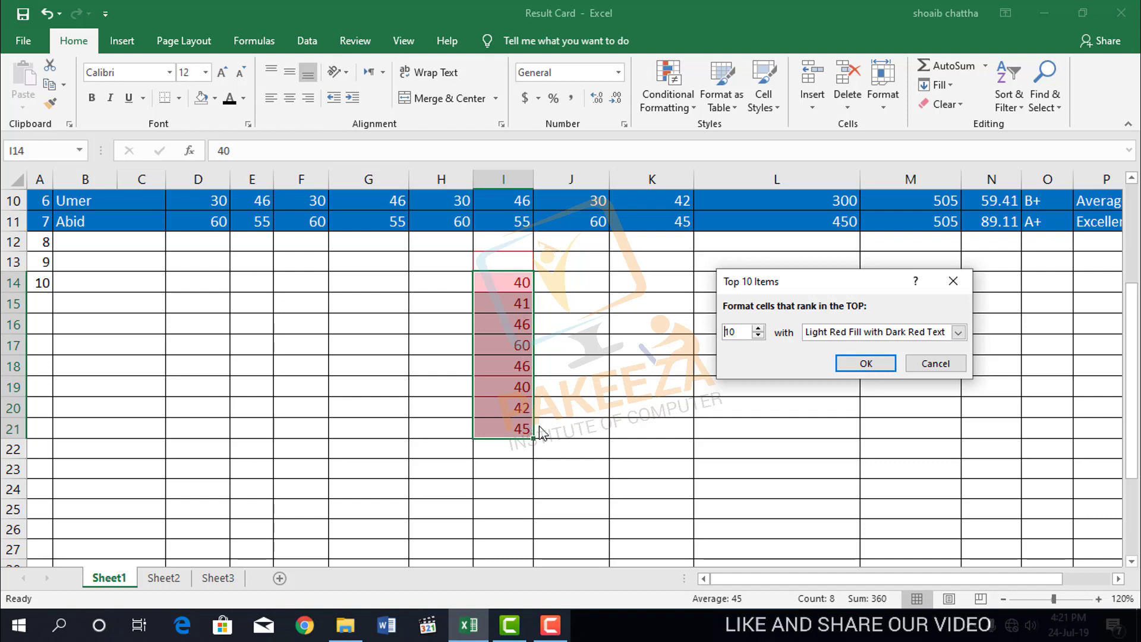
left_click_drag(787, 284, 736, 286)
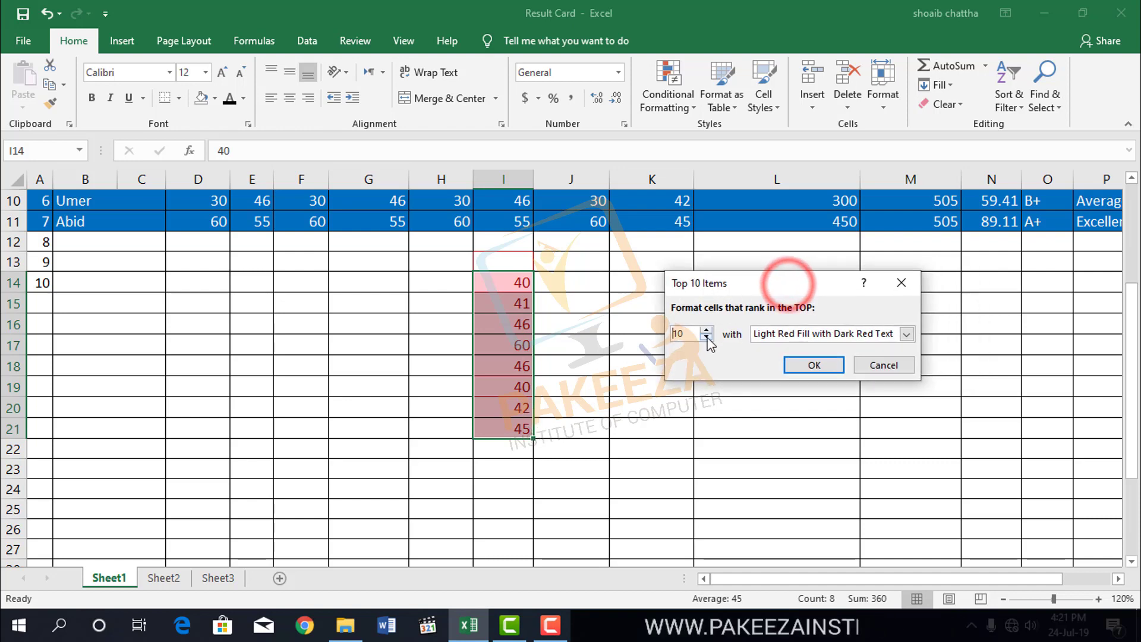
- Preview the Top 10 Items rule with the rank lowered to 3 and raised to 5, and cancel it
left_click(706, 337)
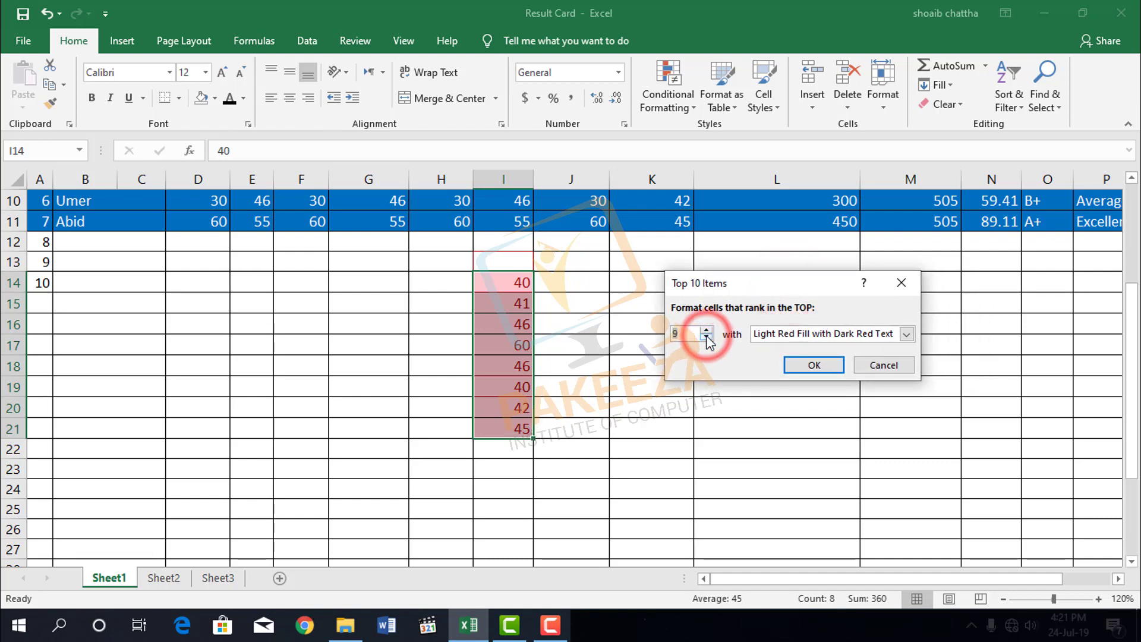
left_click(707, 337)
left_click(706, 336)
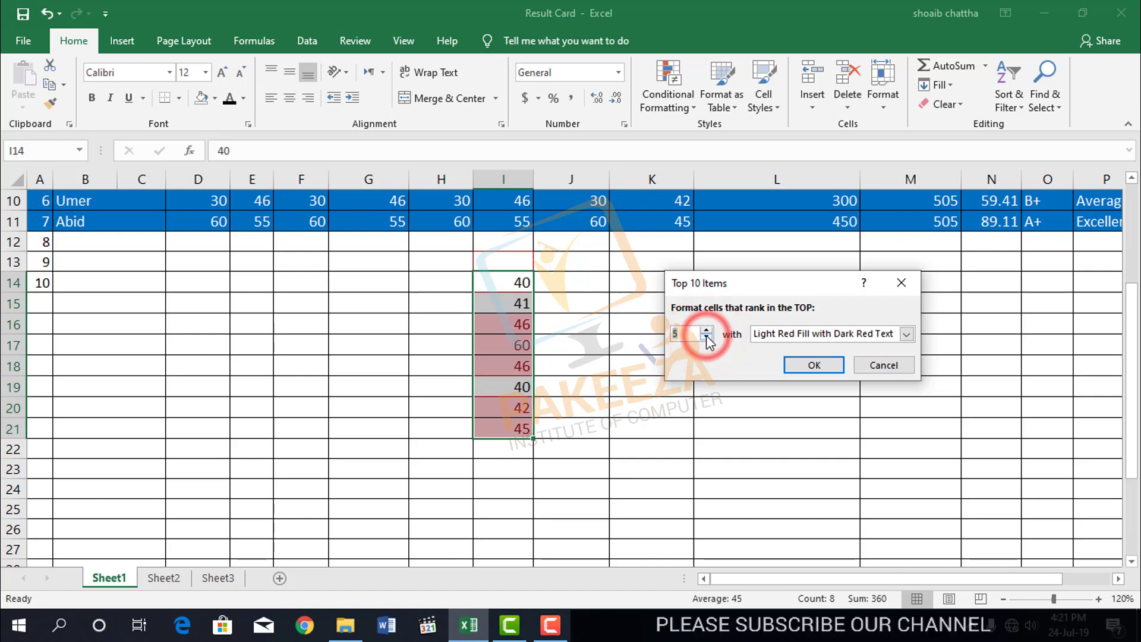
left_click(707, 337)
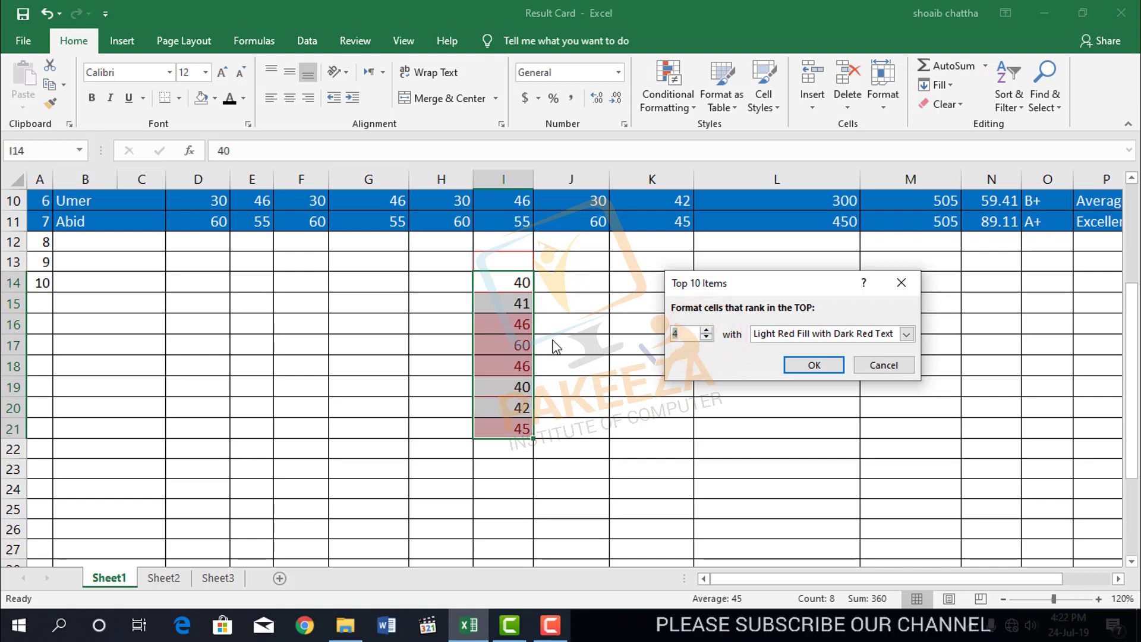
left_click(706, 337)
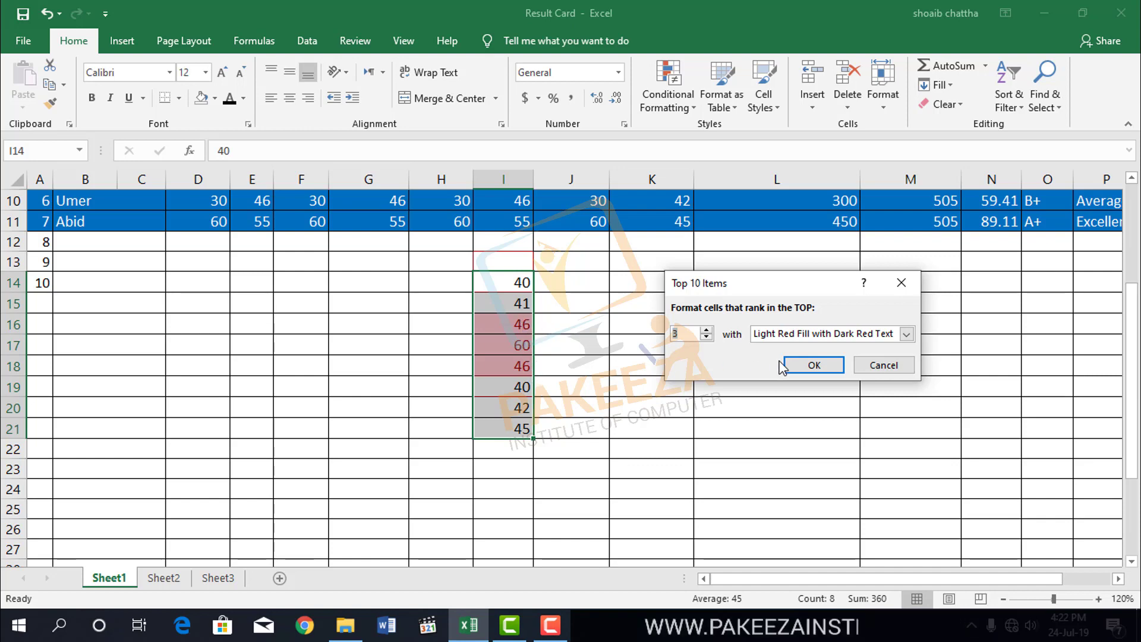
left_click(707, 330)
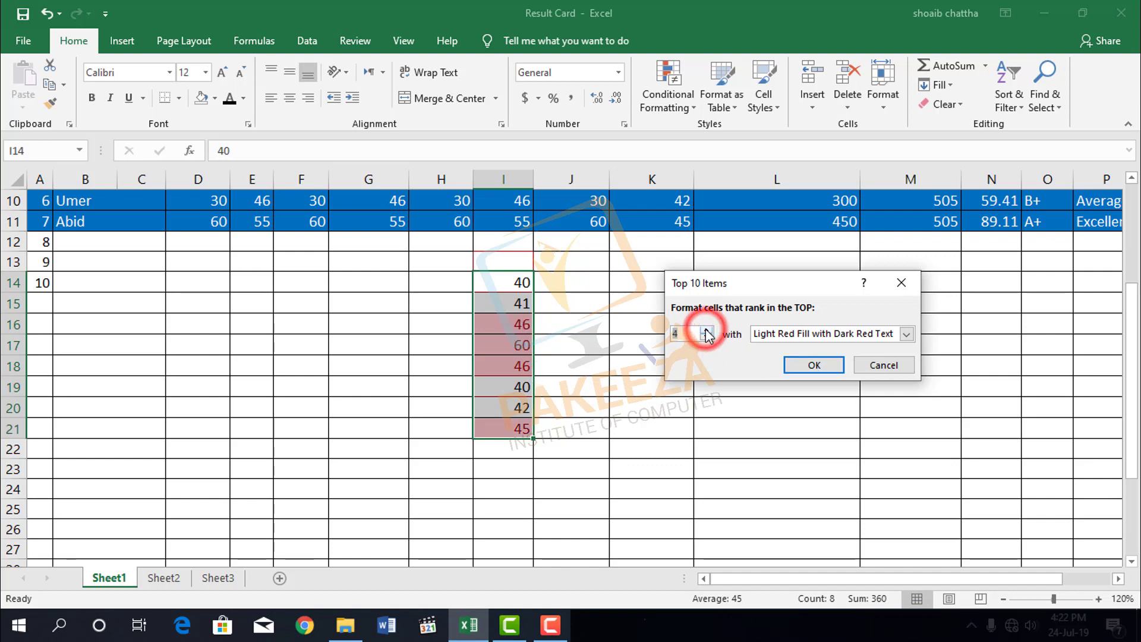
left_click(707, 330)
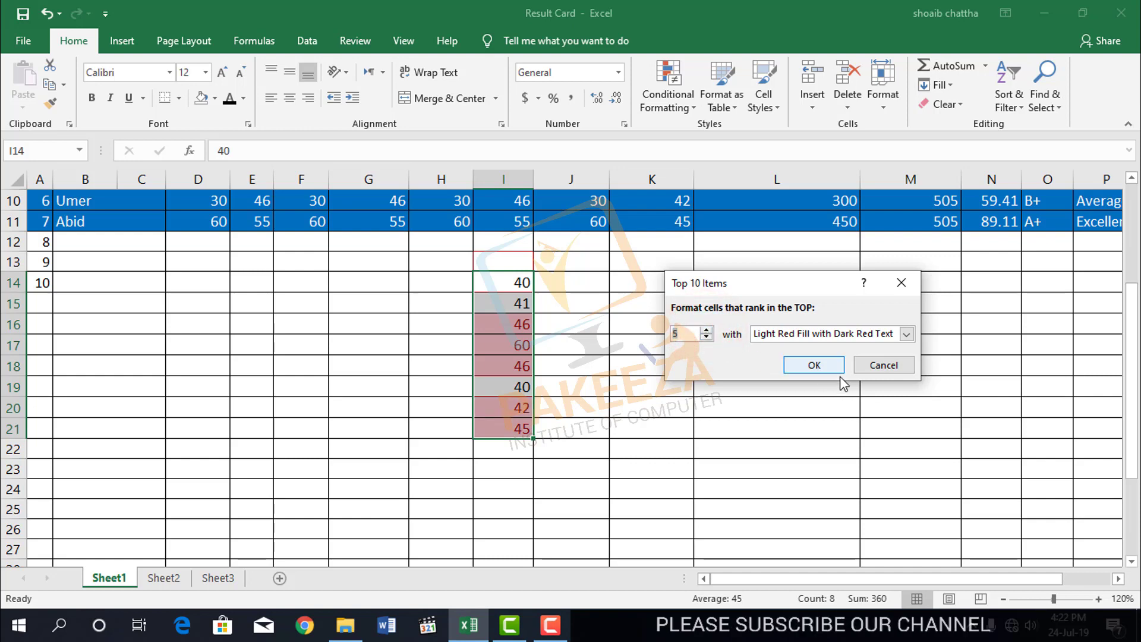
left_click(882, 365)
left_click(600, 307)
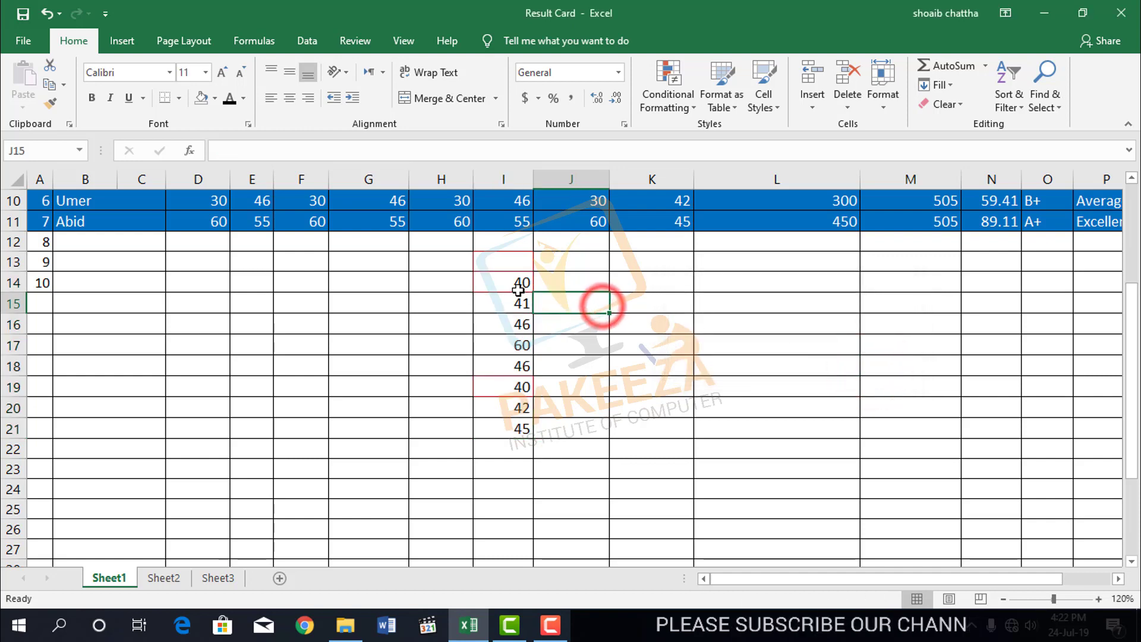
- Preview a Top 10% rule on the marks in I14:I21 with the percentage lowered to 7, and cancel it
left_click_drag(494, 281, 515, 424)
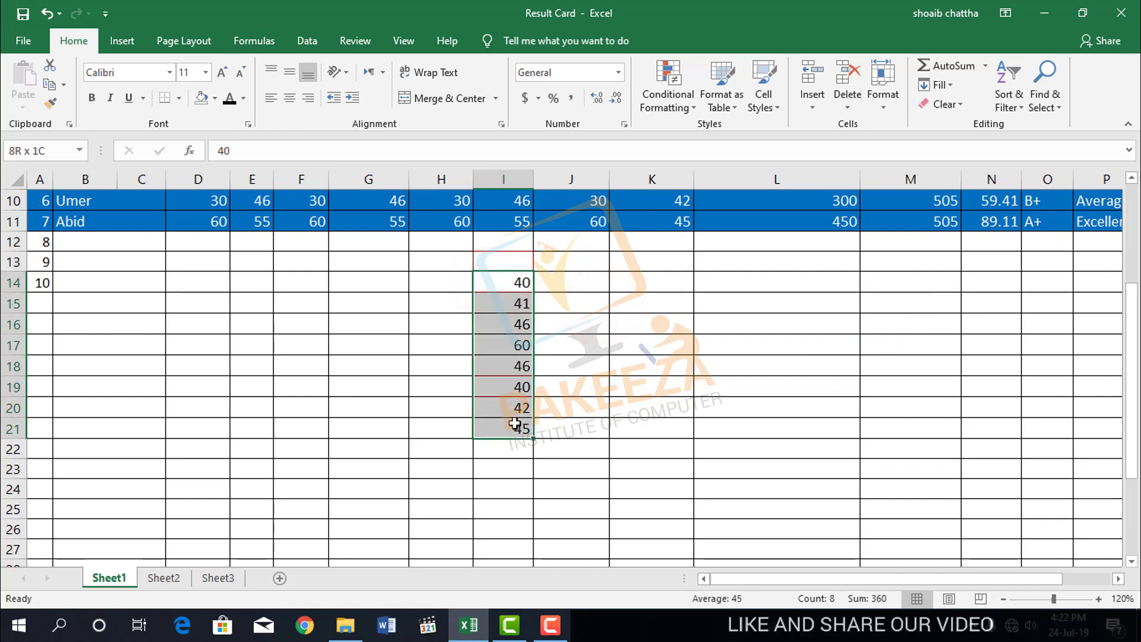
left_click(705, 104)
left_click(687, 95)
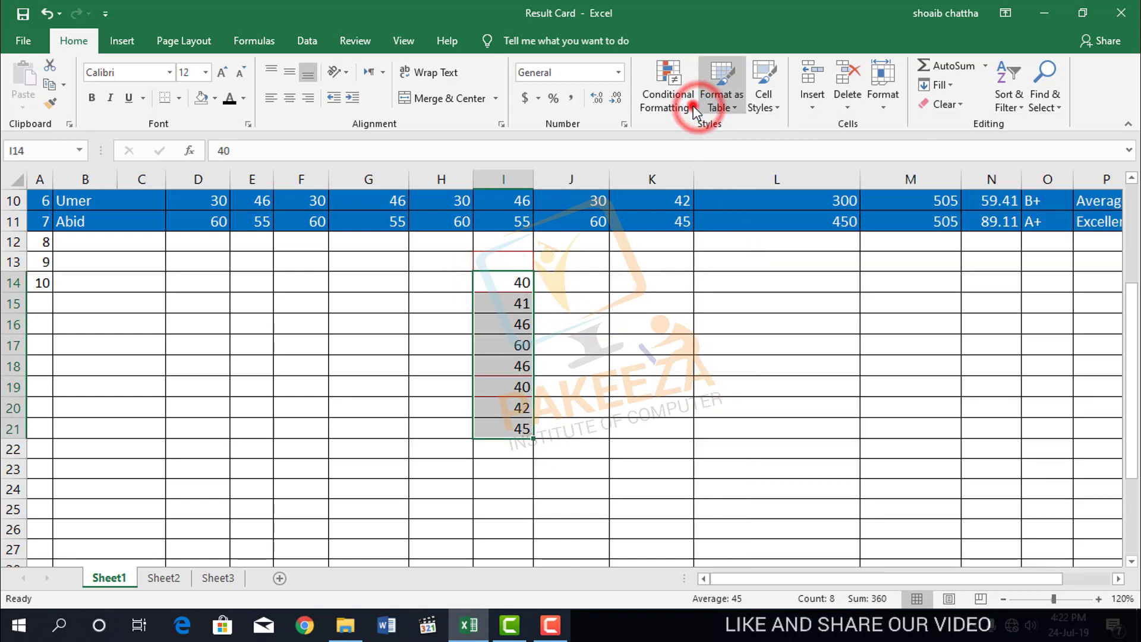
left_click(688, 96)
mouse_move(681, 174)
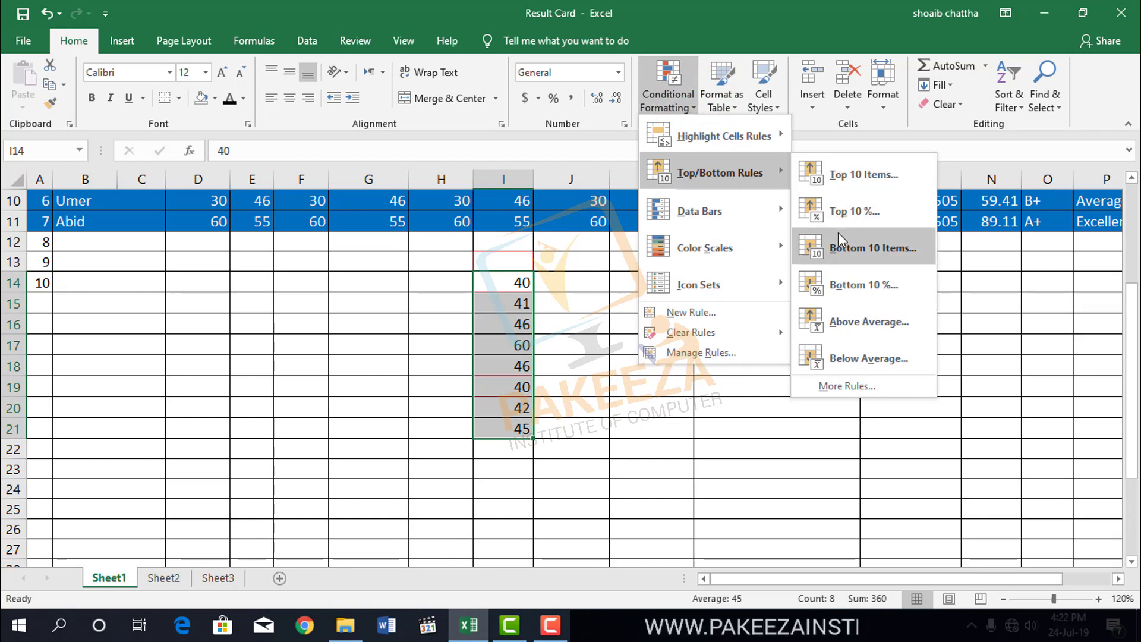
left_click(843, 214)
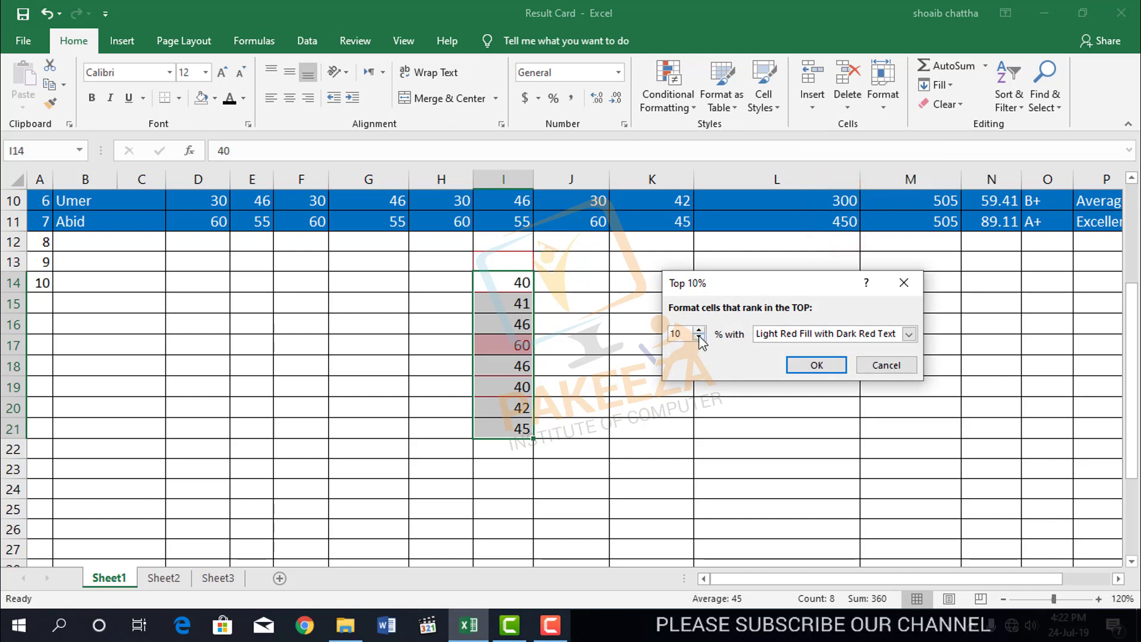
left_click(698, 337)
left_click(698, 337)
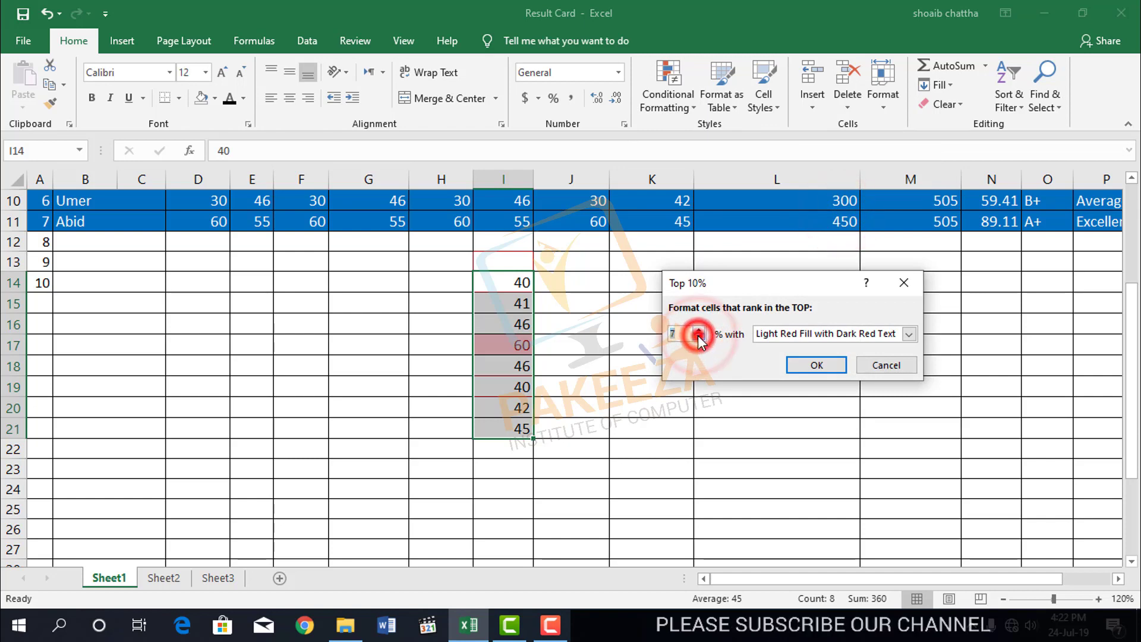
left_click(885, 365)
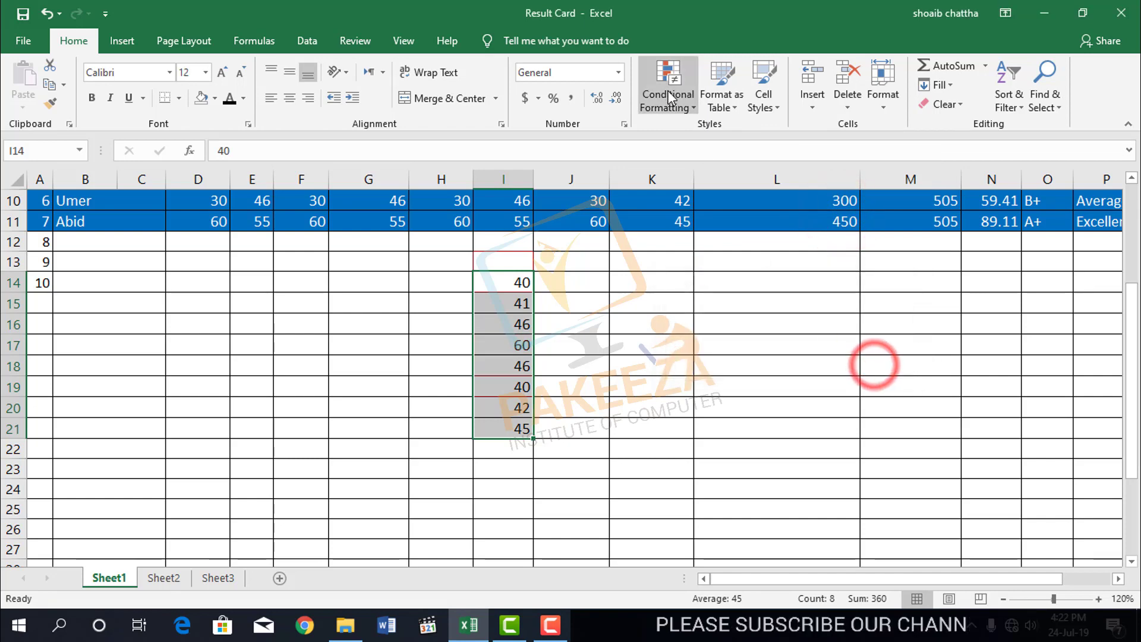
- Widen column I to make room for data bars and left-align the marks in I14:I21
left_click(698, 110)
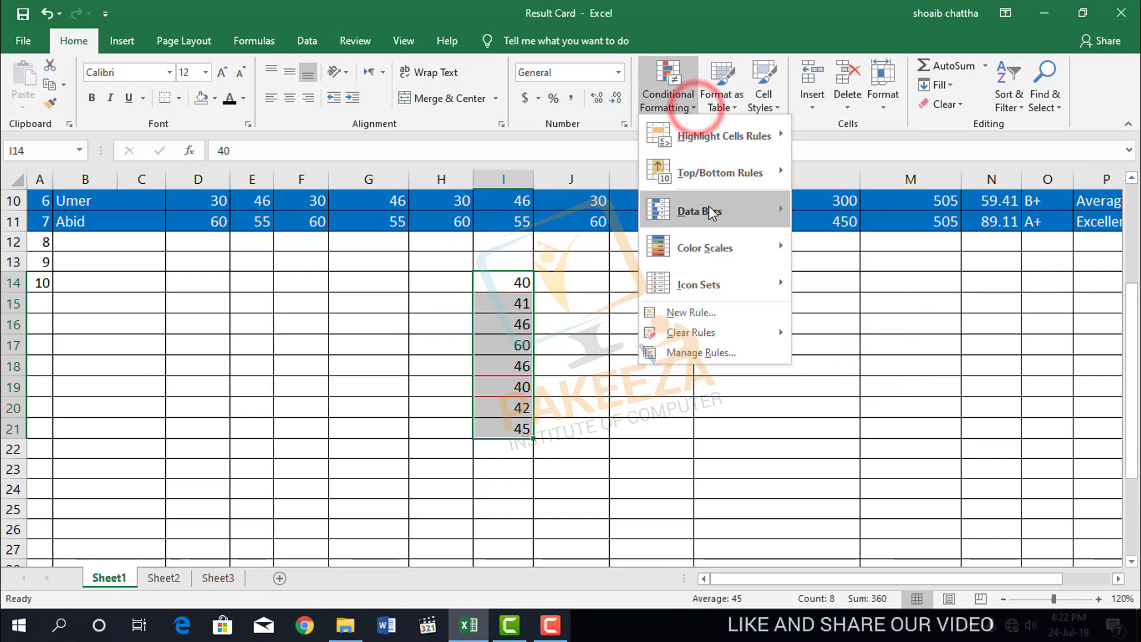
mouse_move(710, 211)
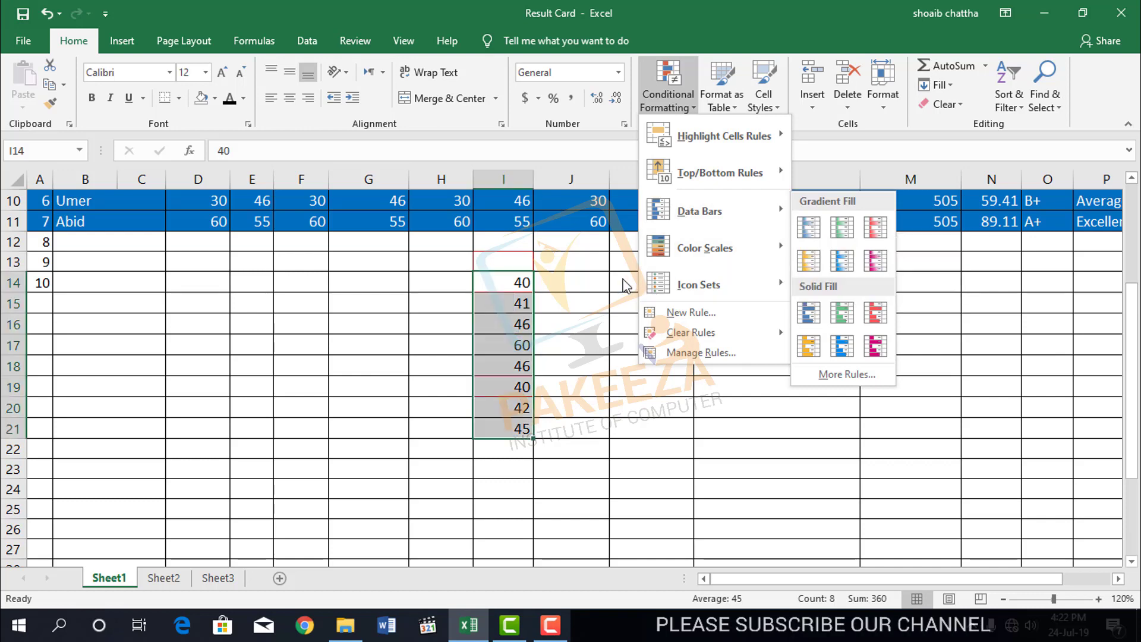
left_click(600, 277)
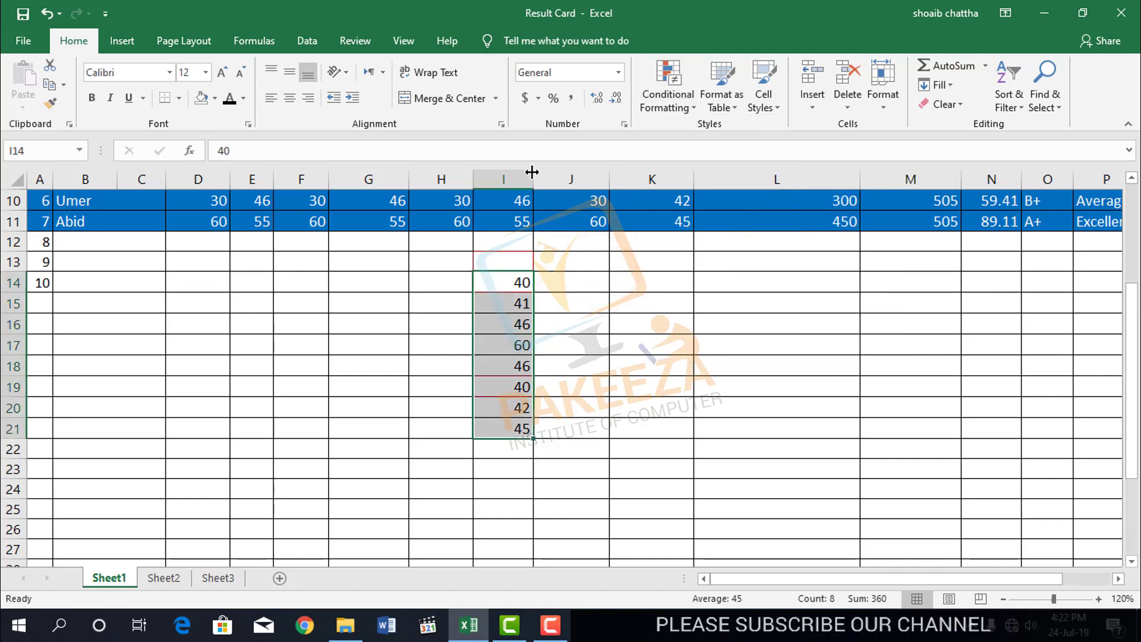
left_click_drag(531, 171, 701, 164)
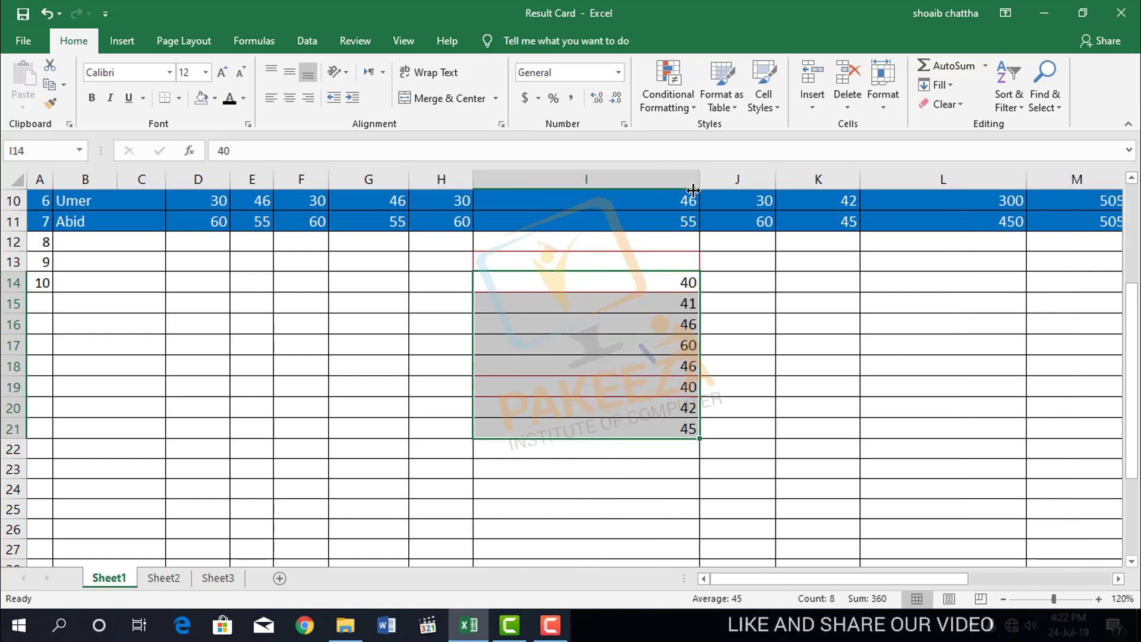
left_click(271, 97)
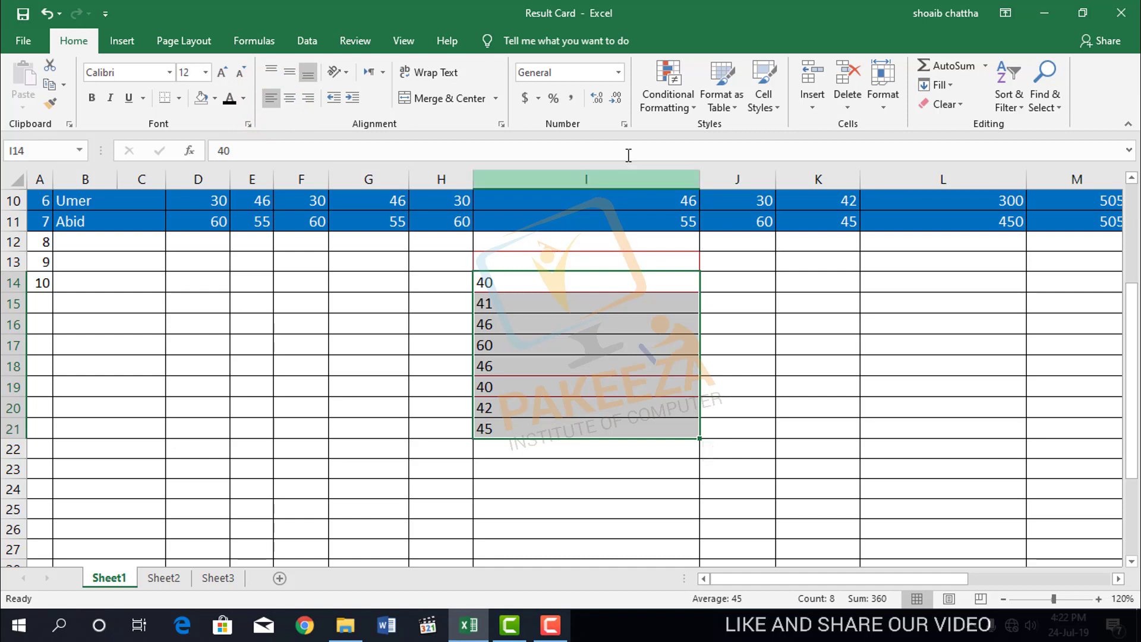
- Apply the green gradient-fill data bars to the marks in I14:I21
left_click(695, 108)
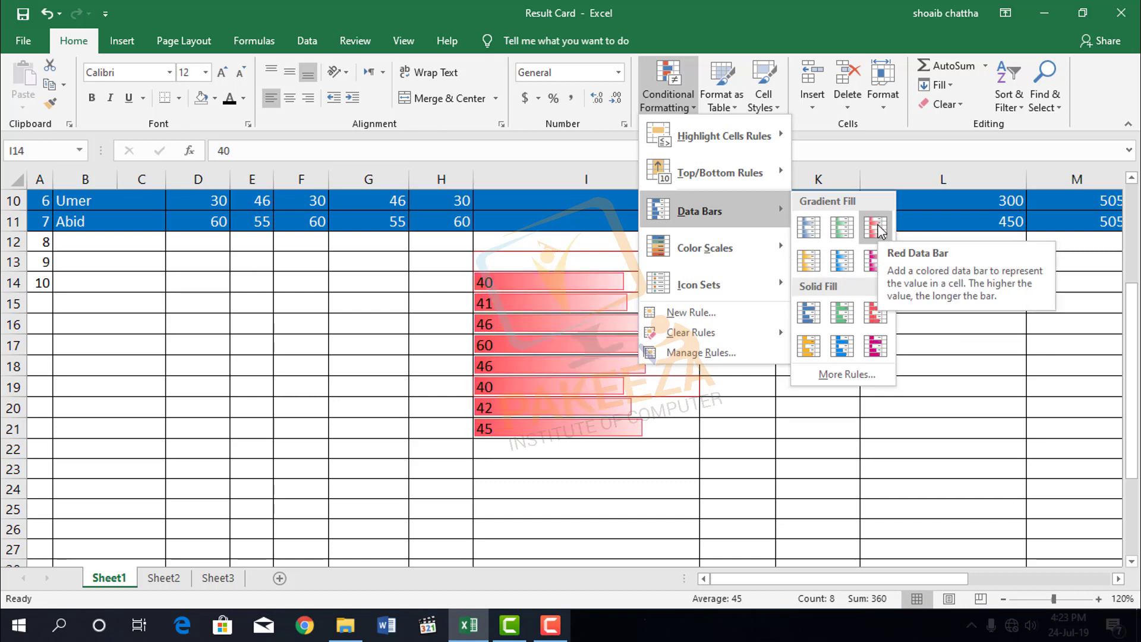
left_click(843, 232)
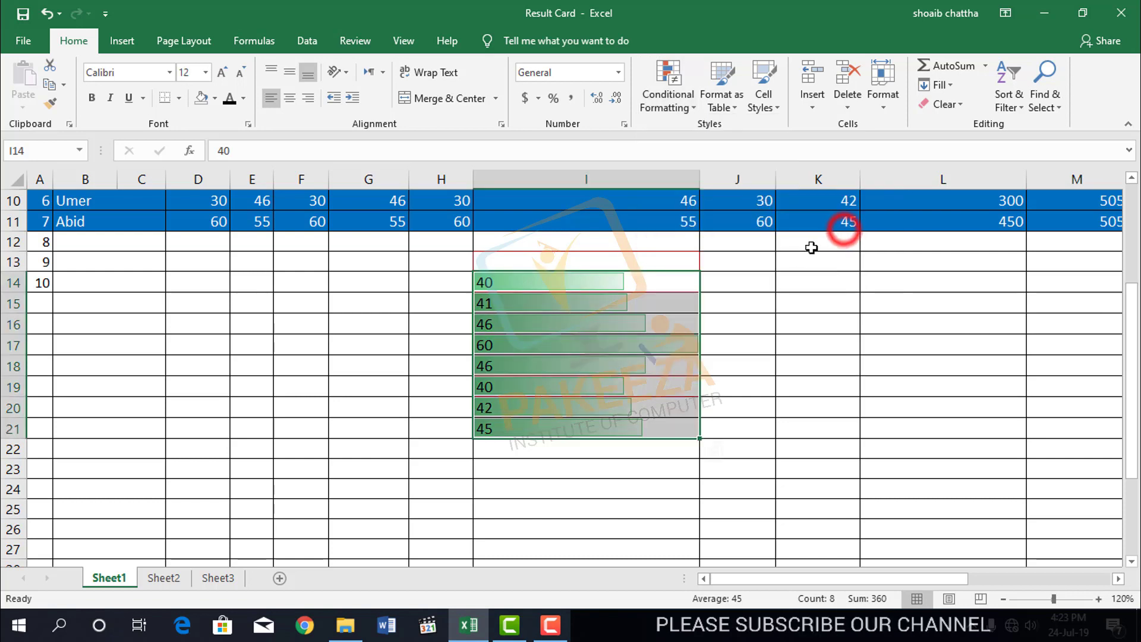
left_click(759, 306)
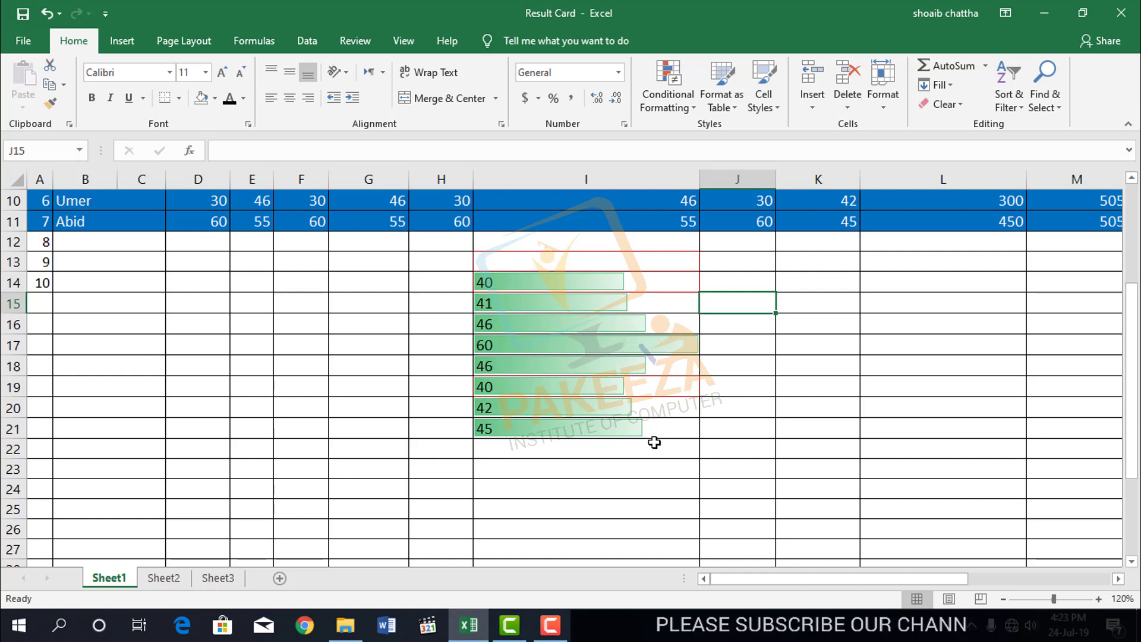
- Select H14:I22, look at the New Formatting Rule options for data bars, and close them without creating a rule
left_click(694, 108)
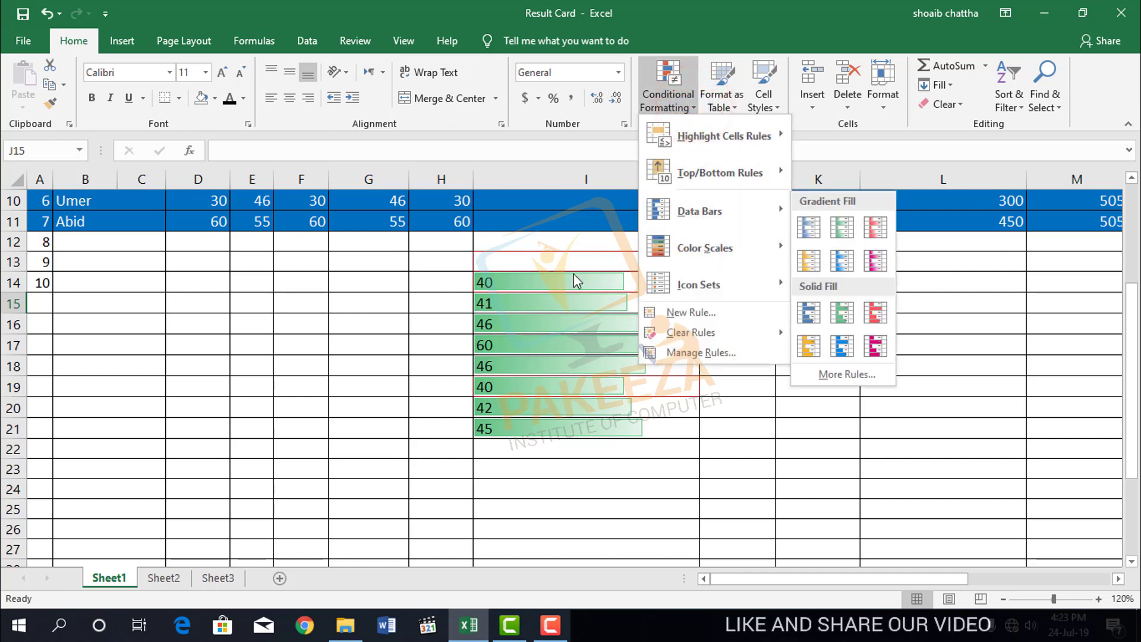
left_click(459, 274)
left_click_drag(458, 276, 619, 448)
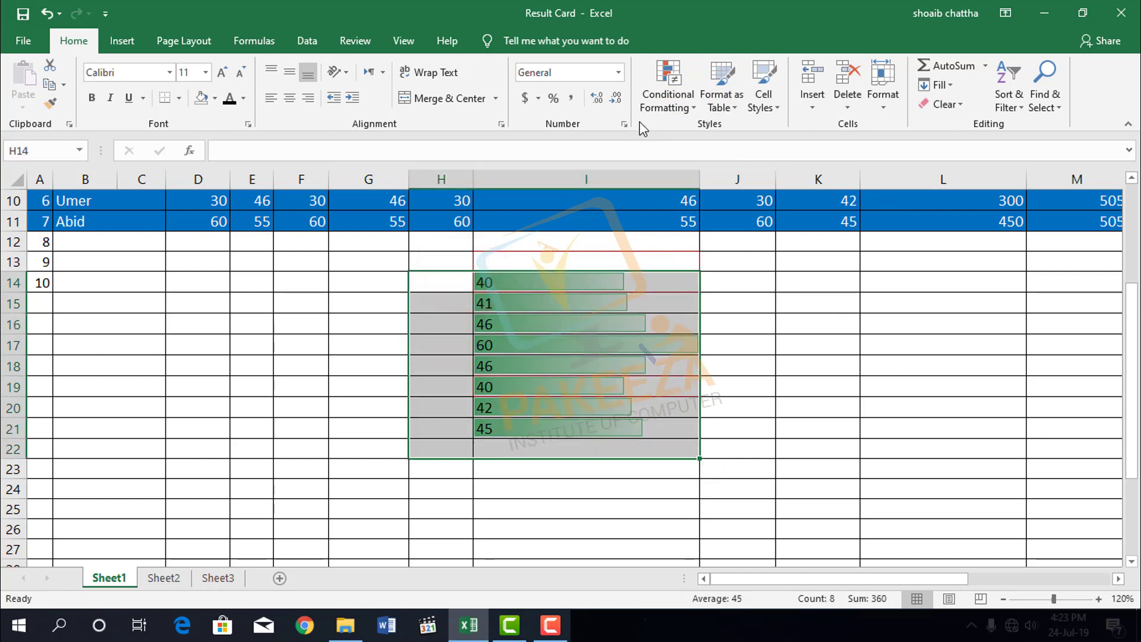
left_click(694, 107)
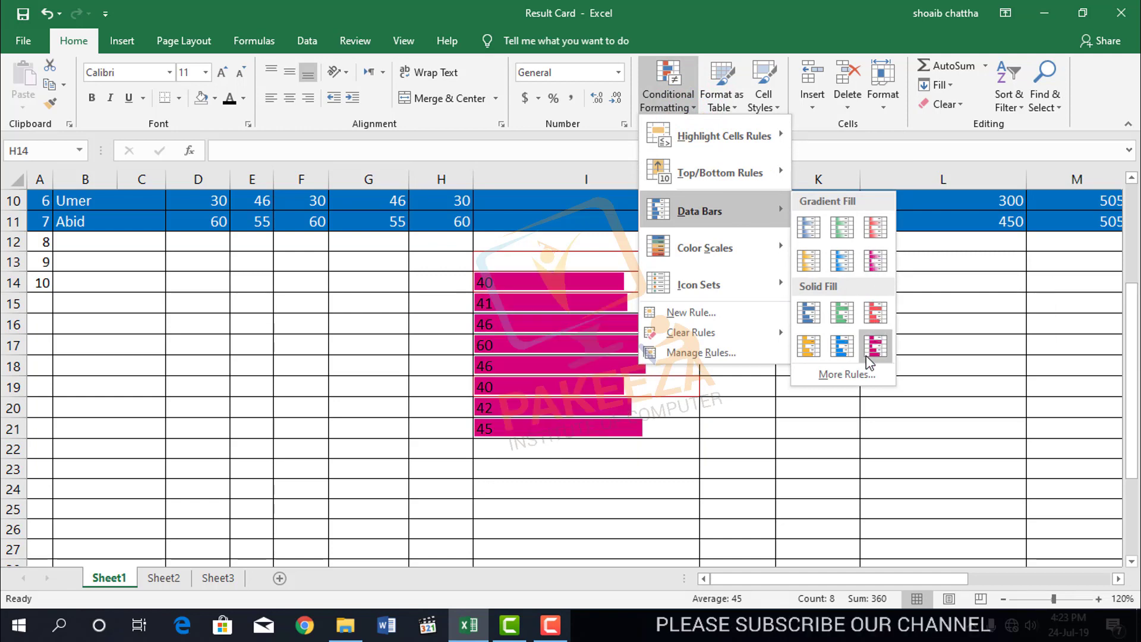
left_click(849, 376)
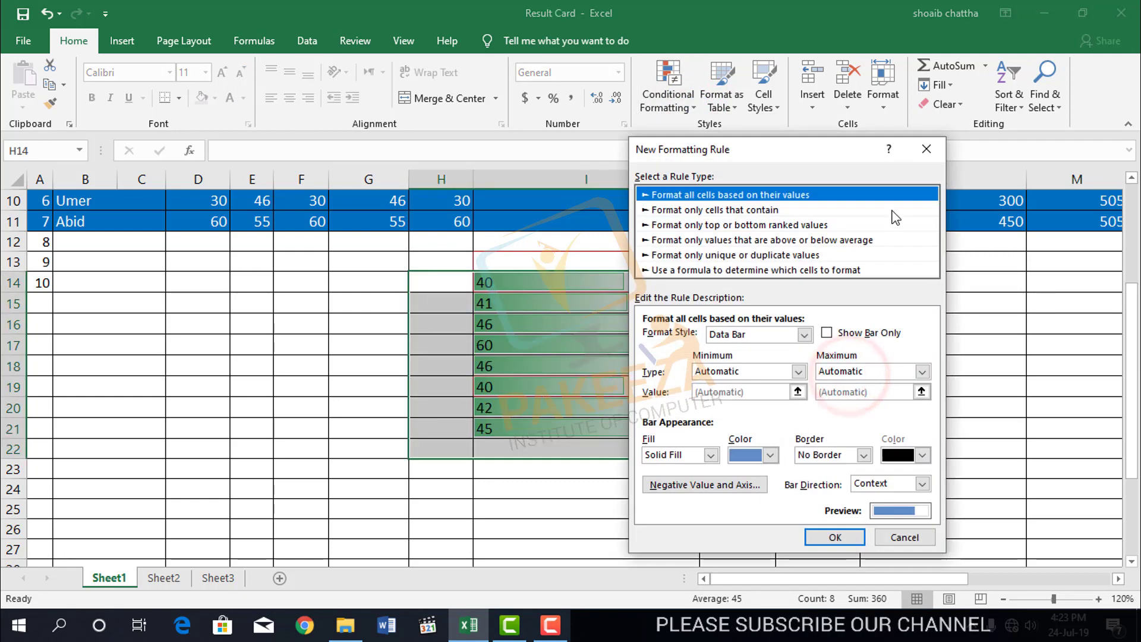
left_click(927, 148)
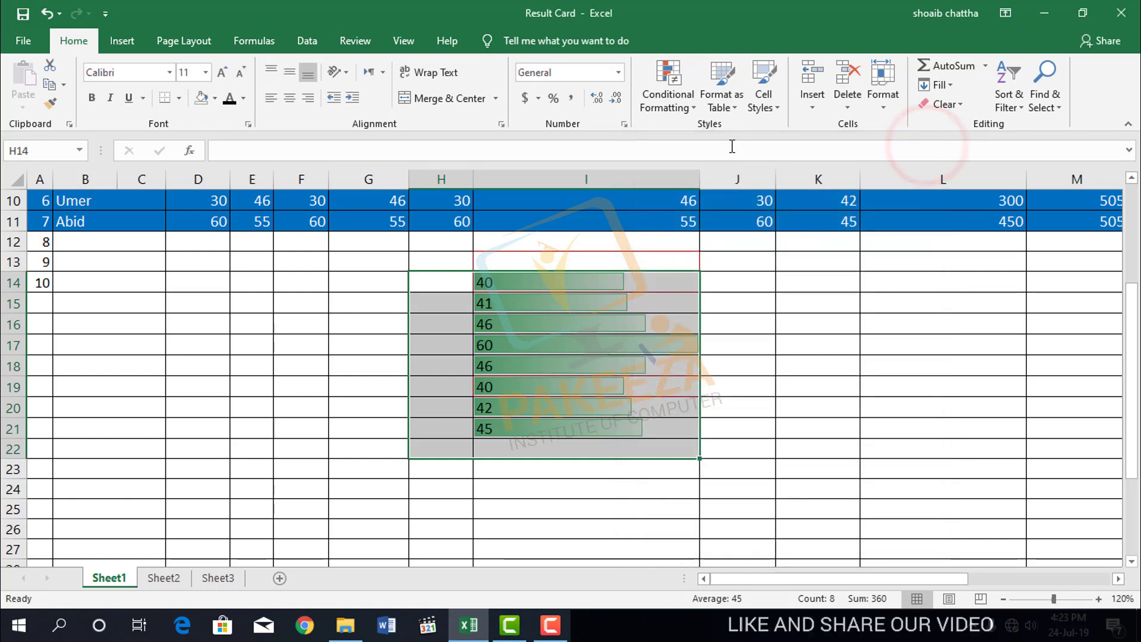
- Apply the orange gradient-fill data bars to the selected range H14:I22
left_click(696, 108)
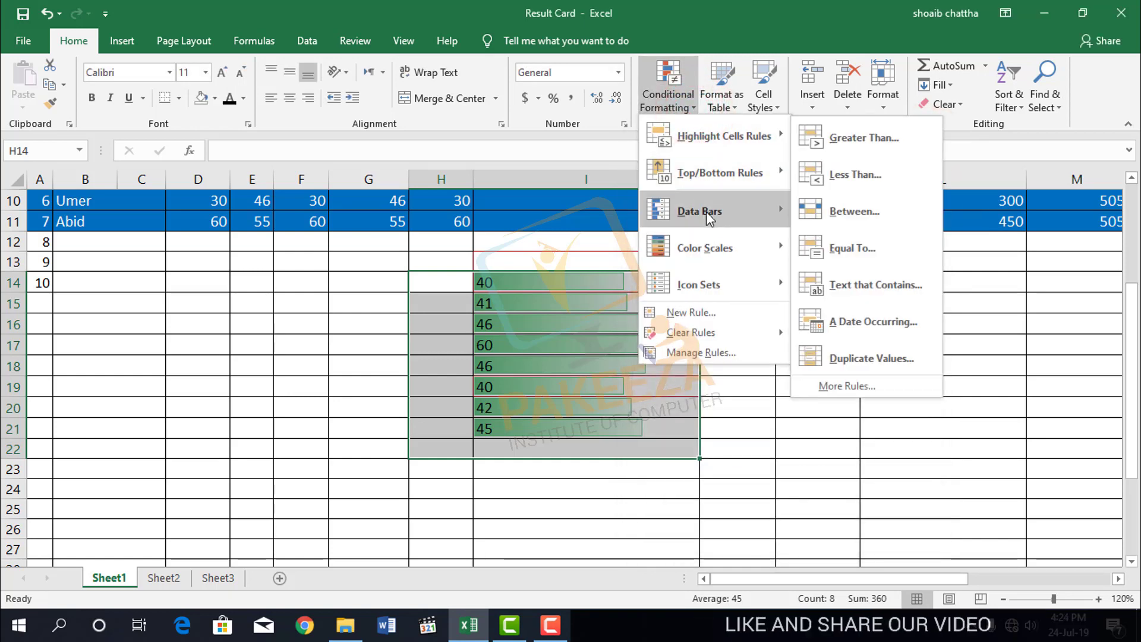
mouse_move(706, 211)
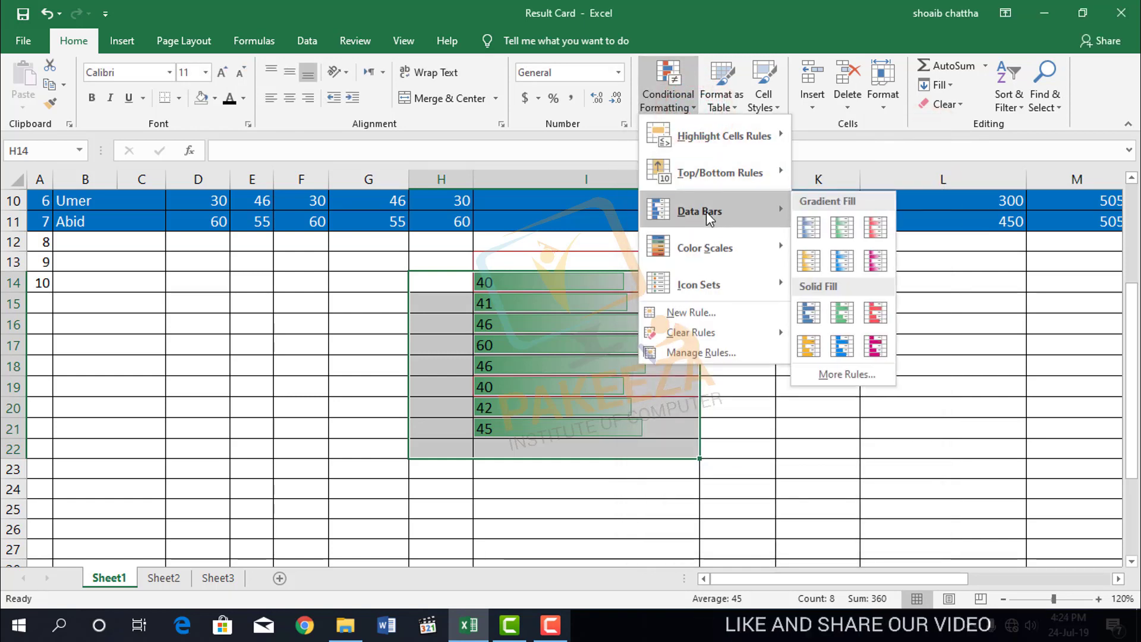
left_click(804, 265)
left_click(756, 329)
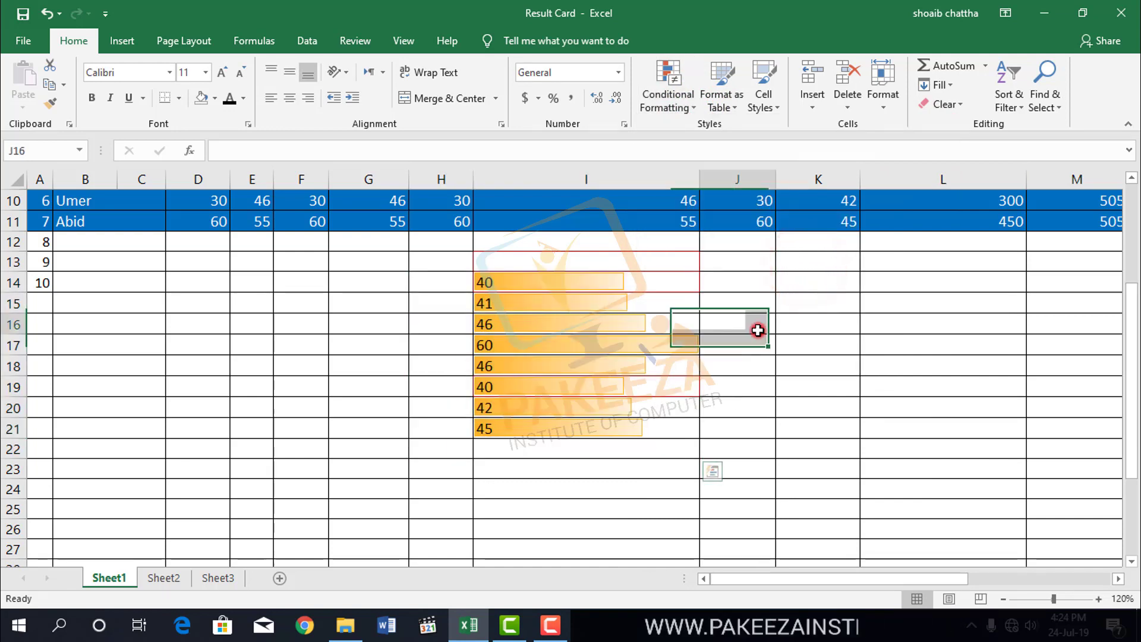
- Apply the Green - White color scale to the range H14:I21
left_click_drag(470, 277, 624, 430)
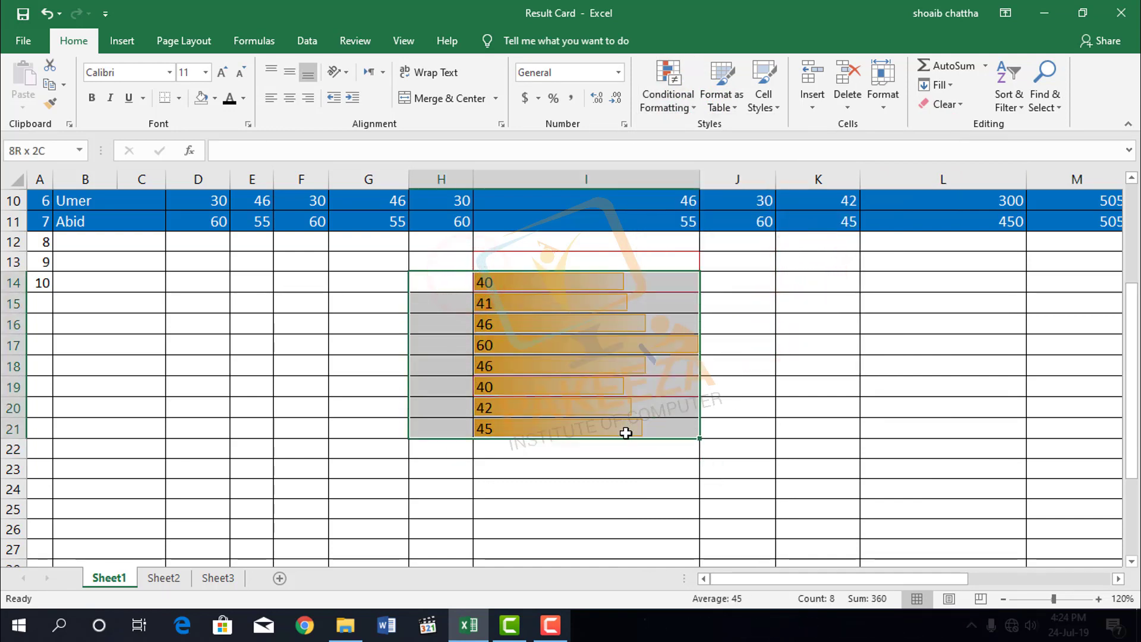
left_click(690, 110)
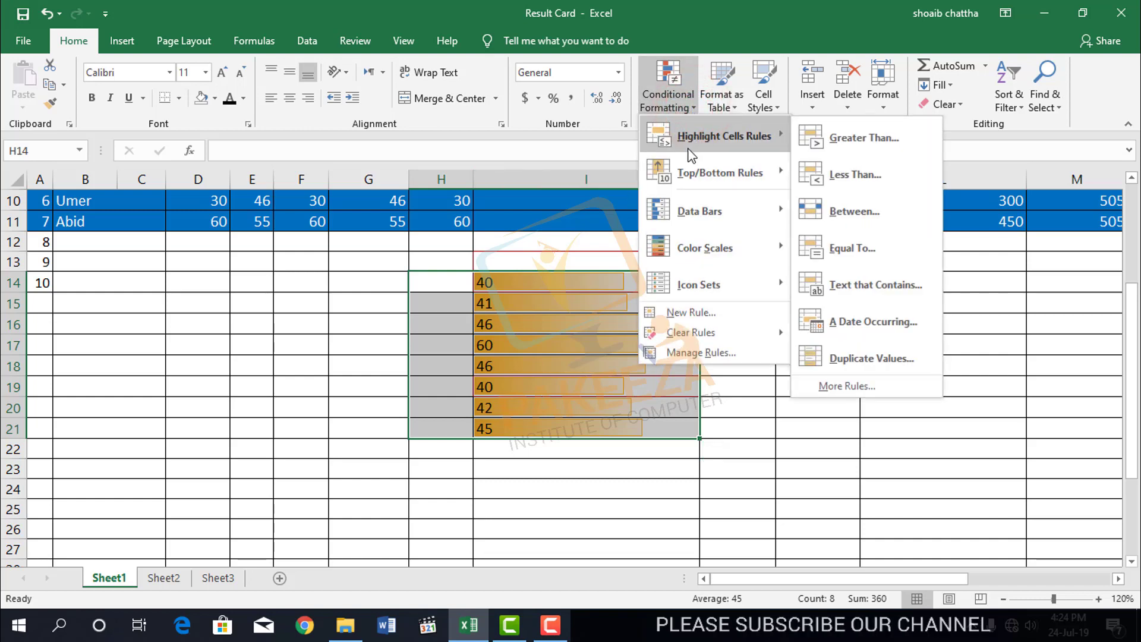
mouse_move(683, 175)
mouse_move(688, 254)
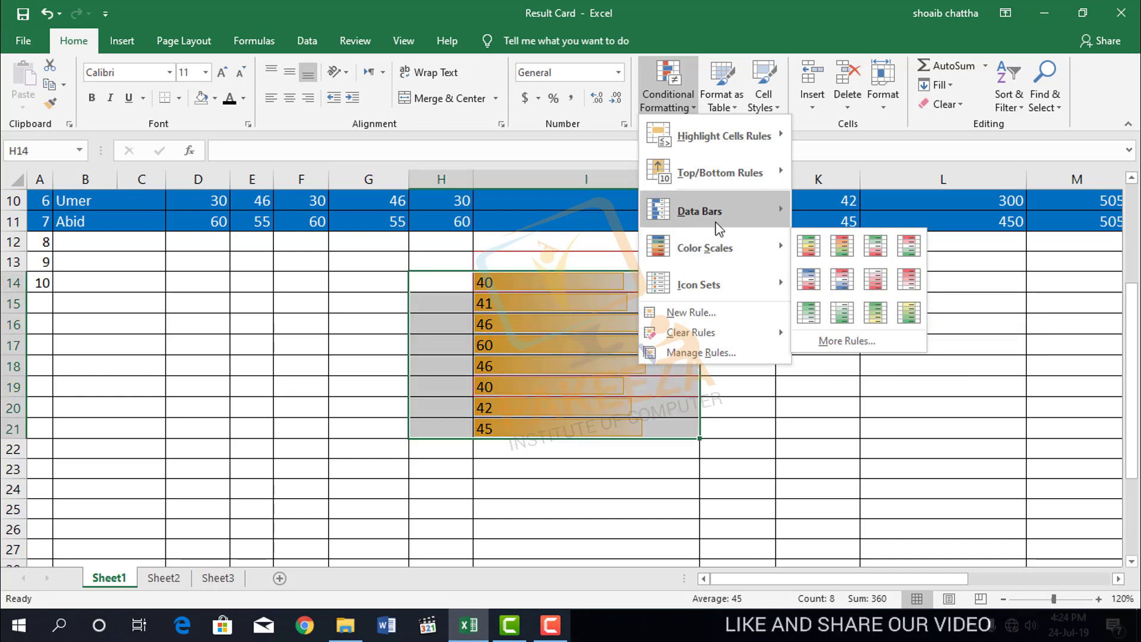
mouse_move(720, 217)
mouse_move(733, 244)
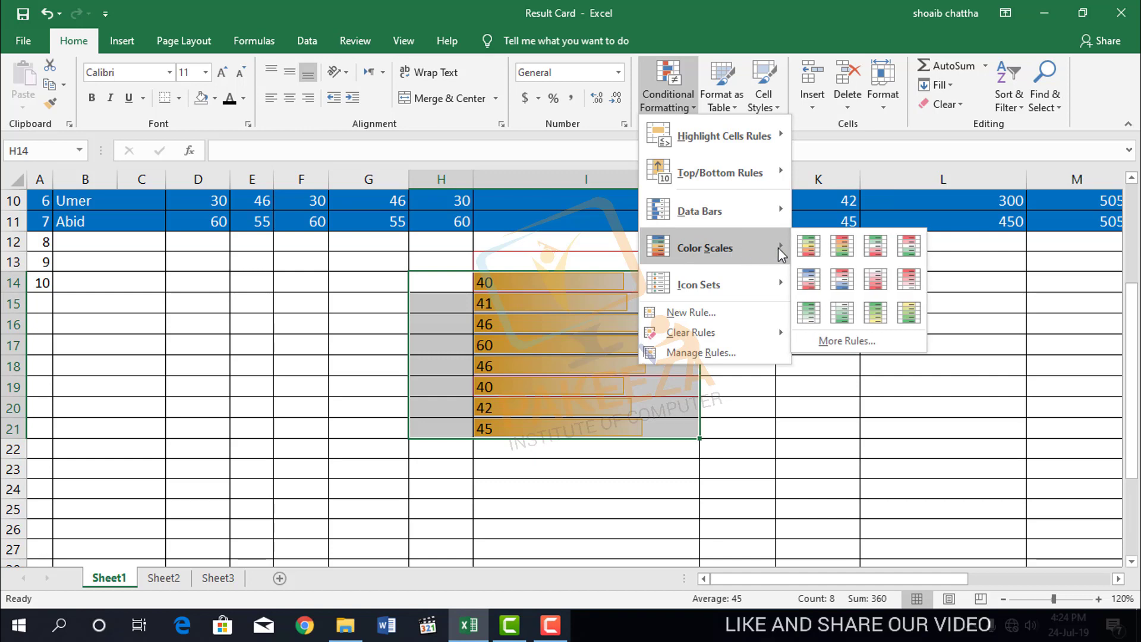
left_click(811, 310)
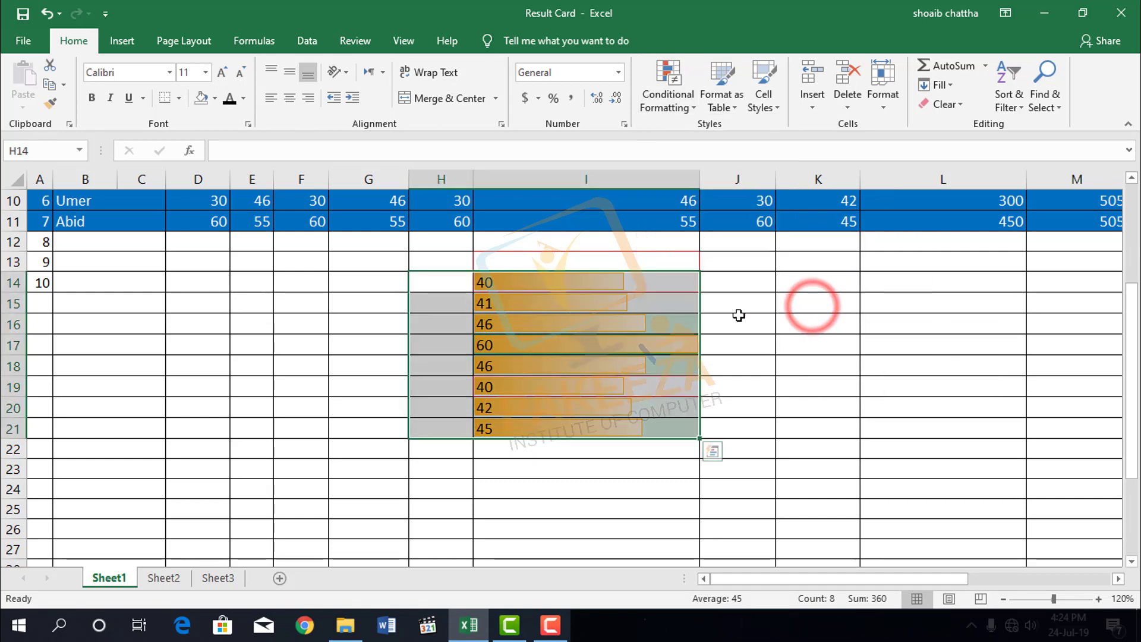
left_click(737, 321)
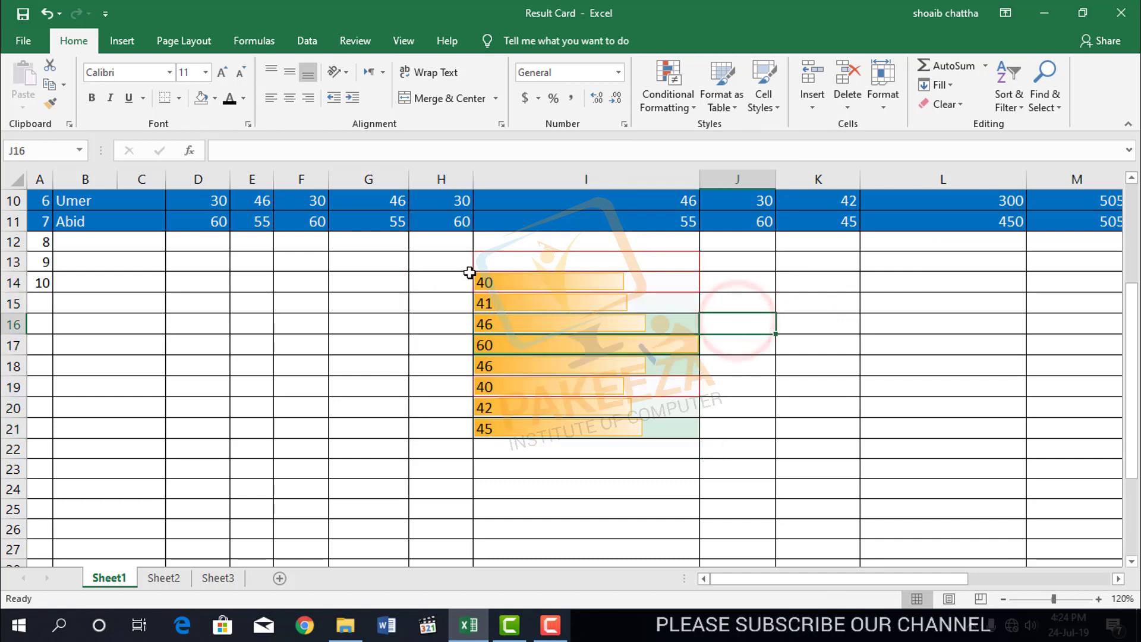
left_click_drag(469, 275, 634, 419)
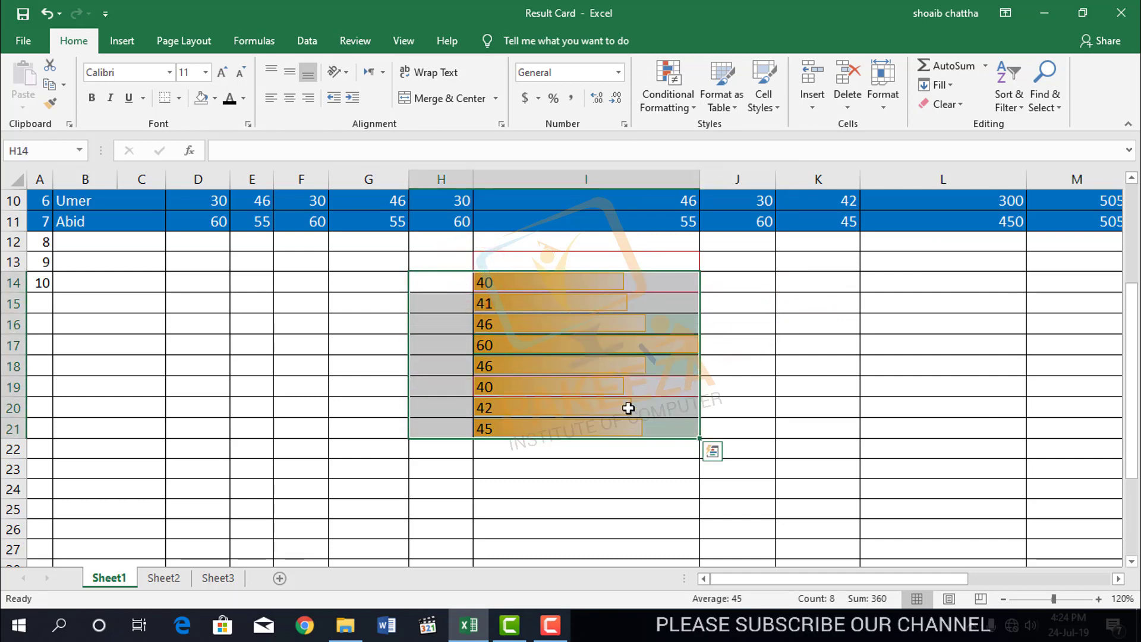
left_click(551, 625)
left_click(1070, 542)
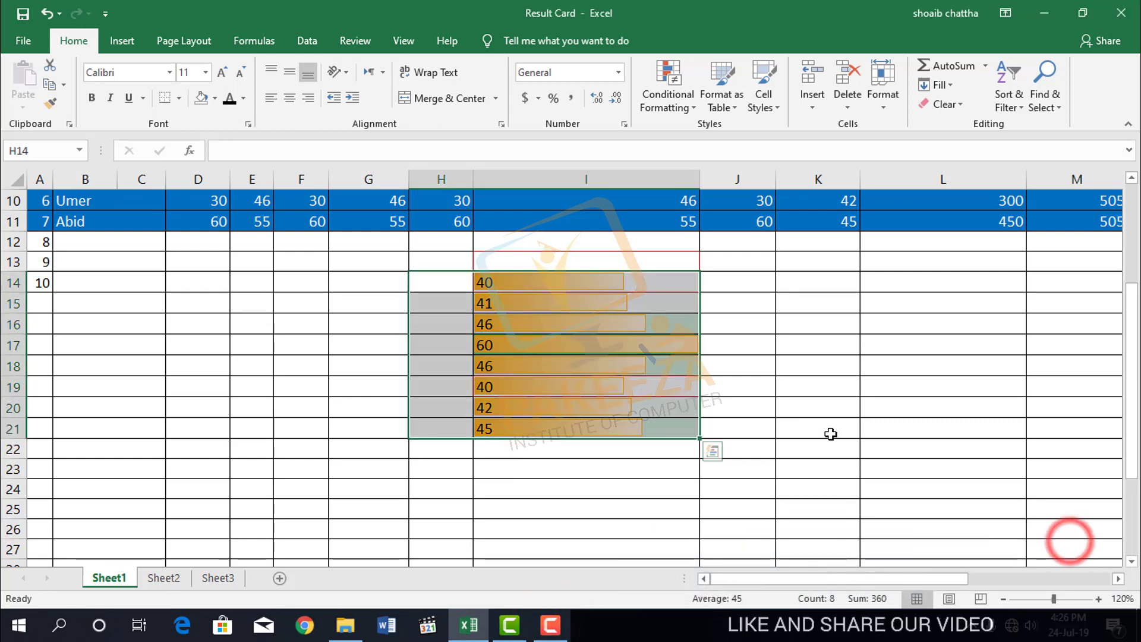
left_click(800, 409)
- Apply the directional icon set with four colored arrows to the range H14:I21
left_click(467, 279)
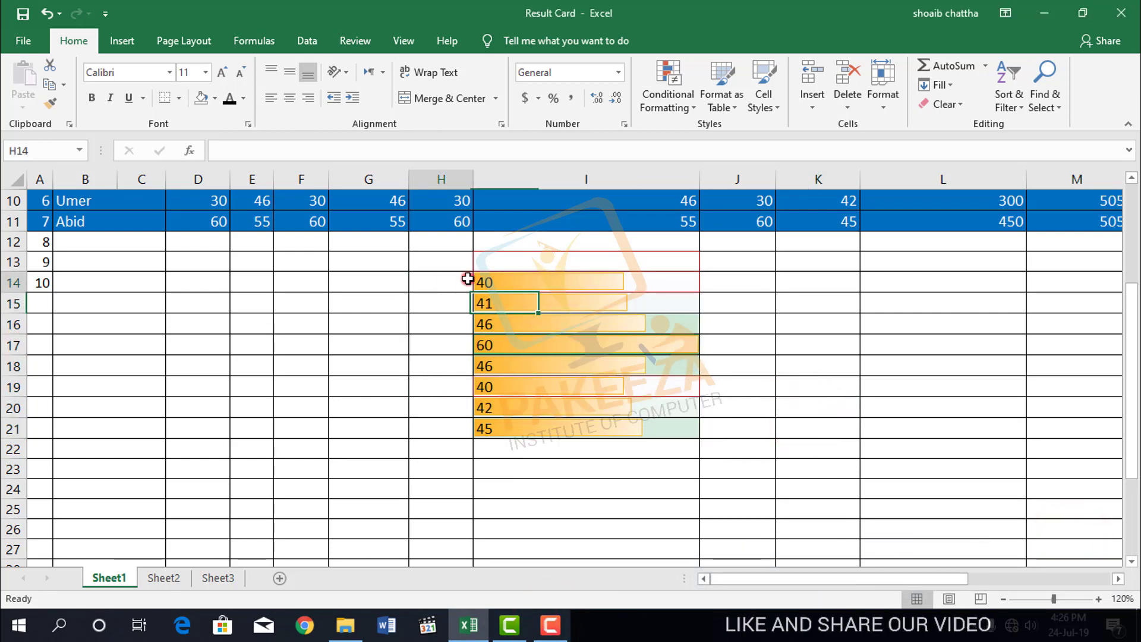
left_click_drag(467, 278, 575, 428)
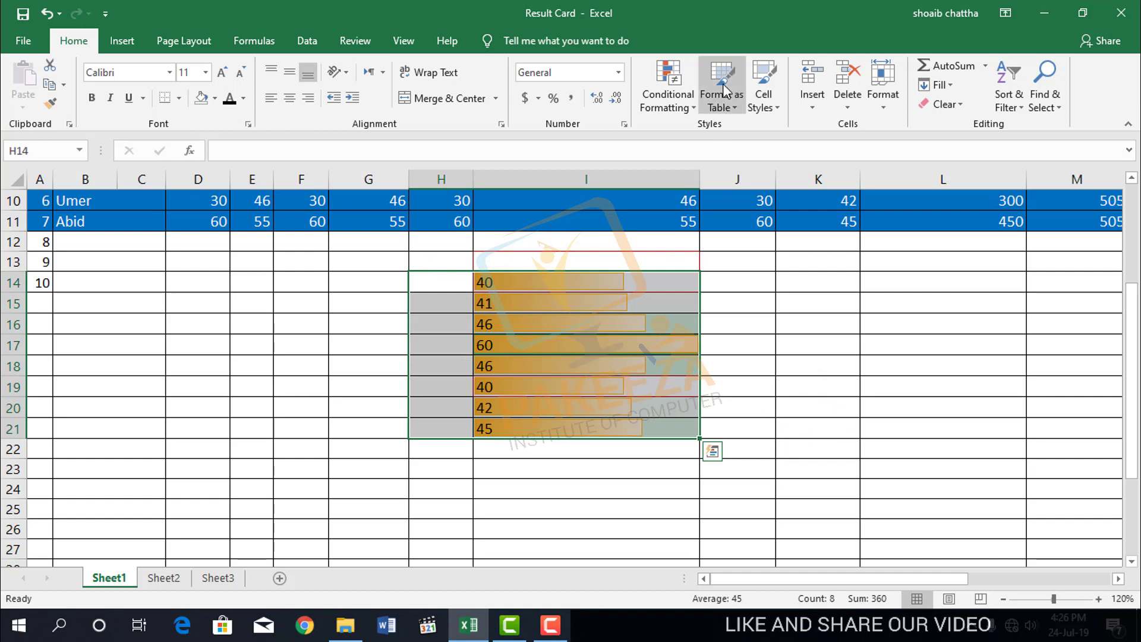
left_click(693, 106)
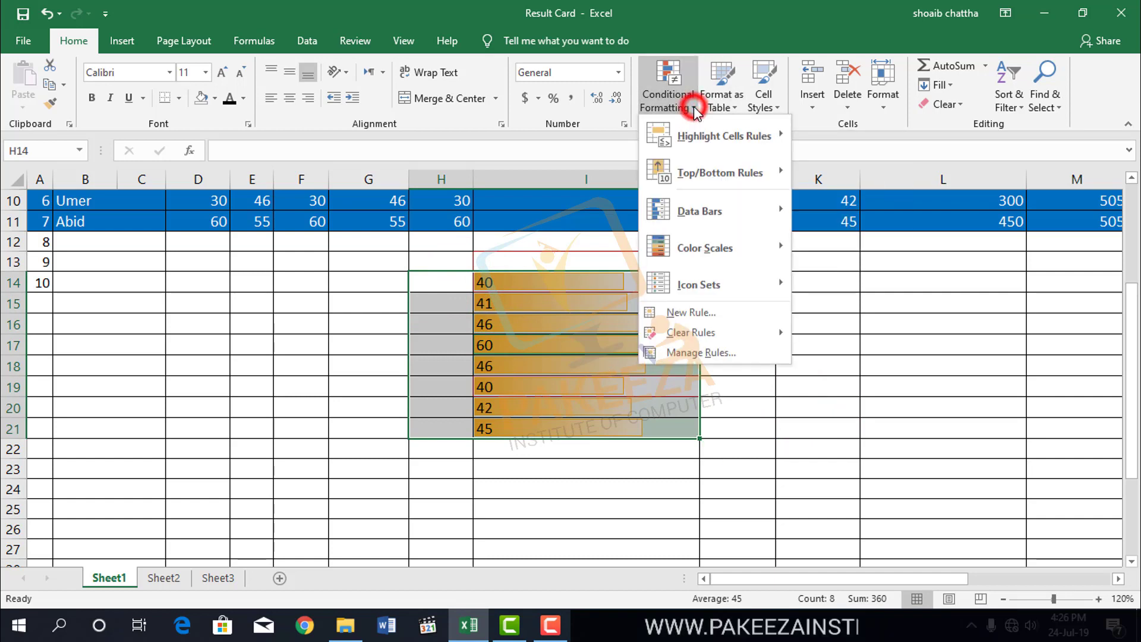
mouse_move(701, 285)
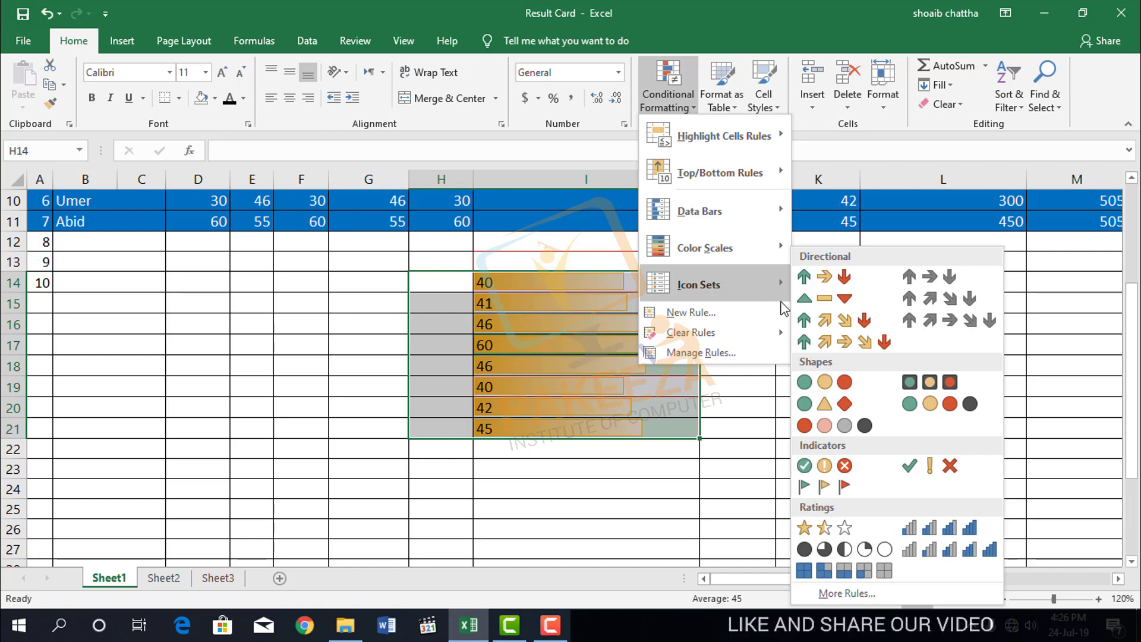
left_click(826, 322)
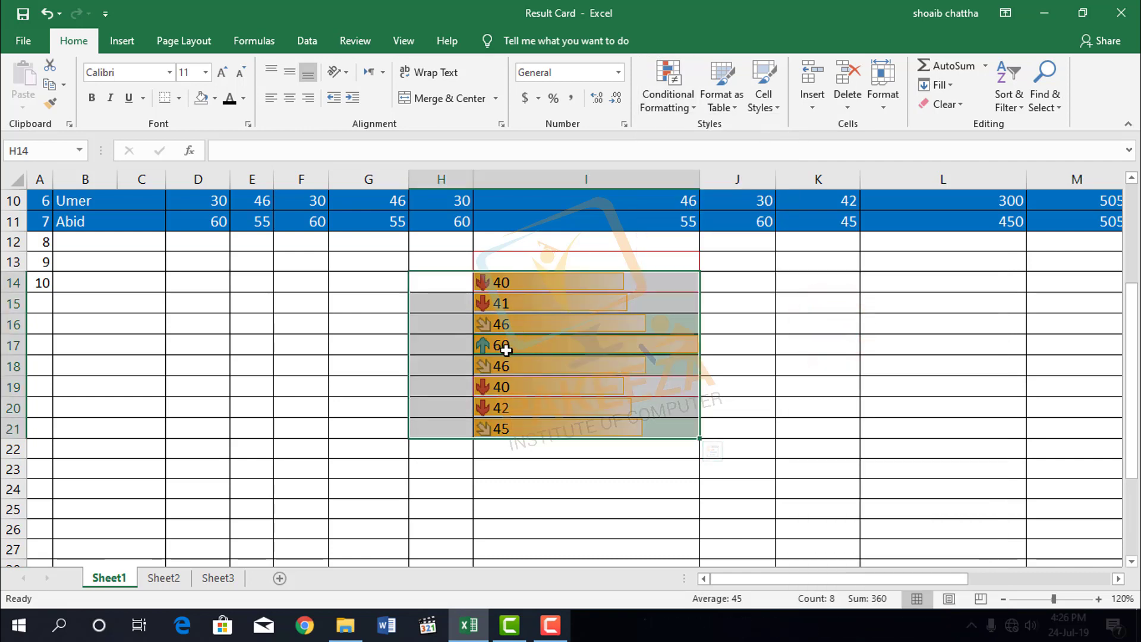
- Select H13:I22, look at the rule types offered for a new conditional formatting rule, and close the dialog without creating one
left_click(526, 468)
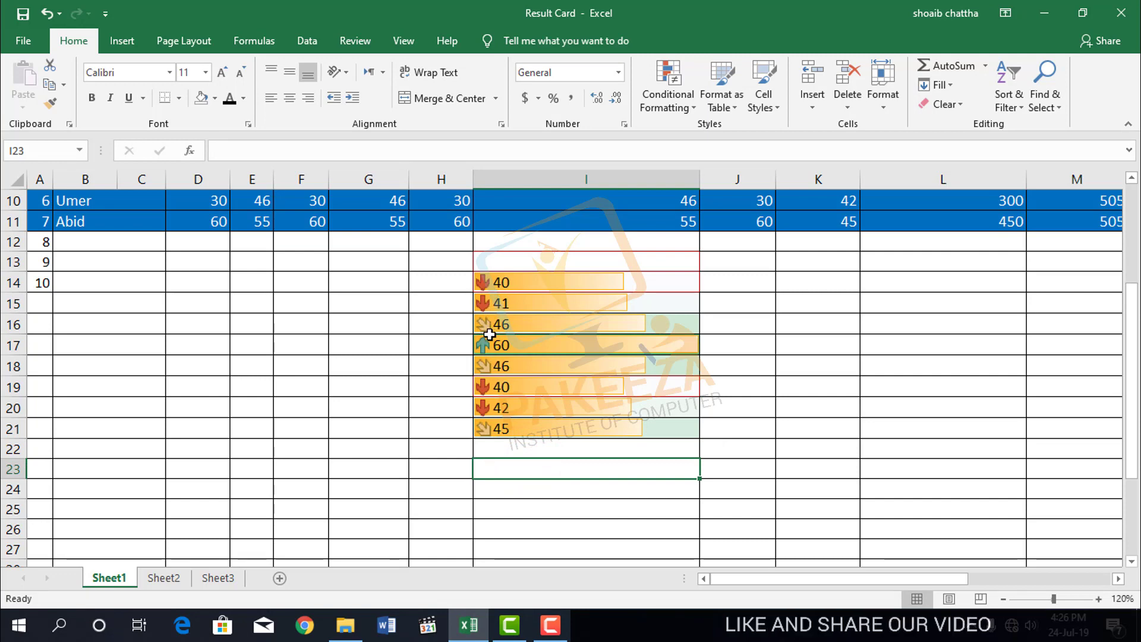
left_click(530, 474)
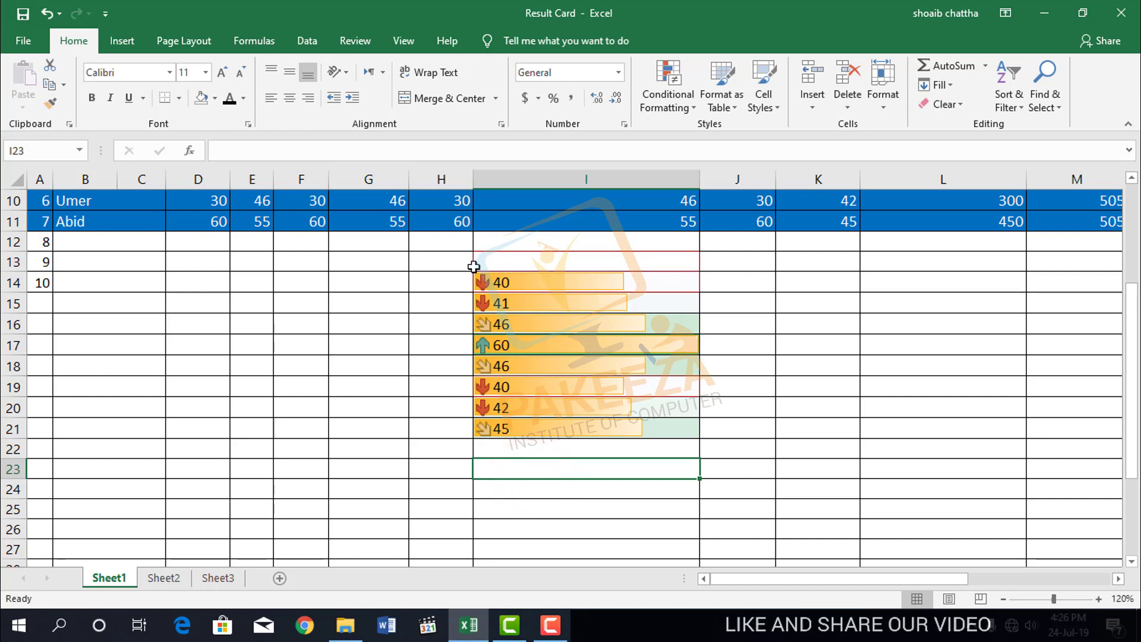
left_click_drag(469, 269, 665, 450)
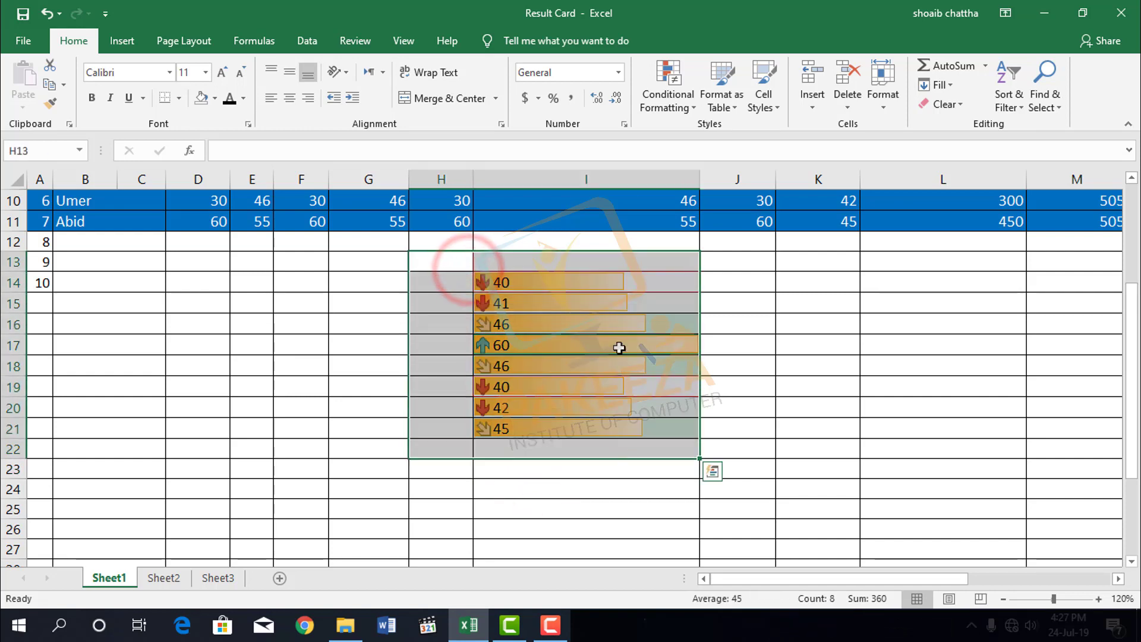
left_click(695, 108)
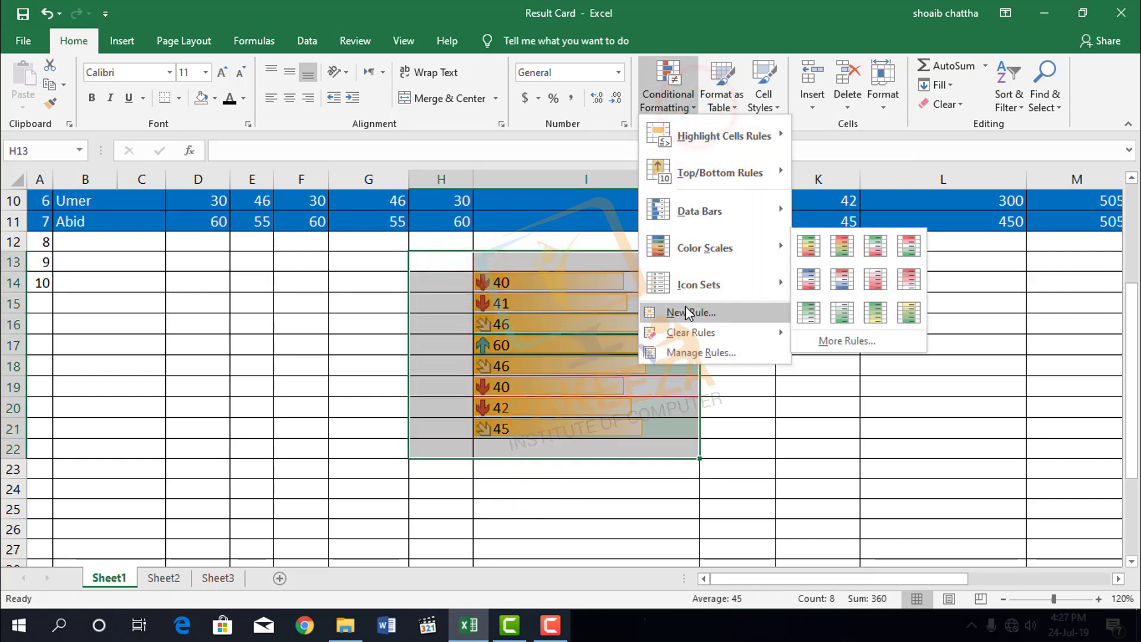
left_click(687, 313)
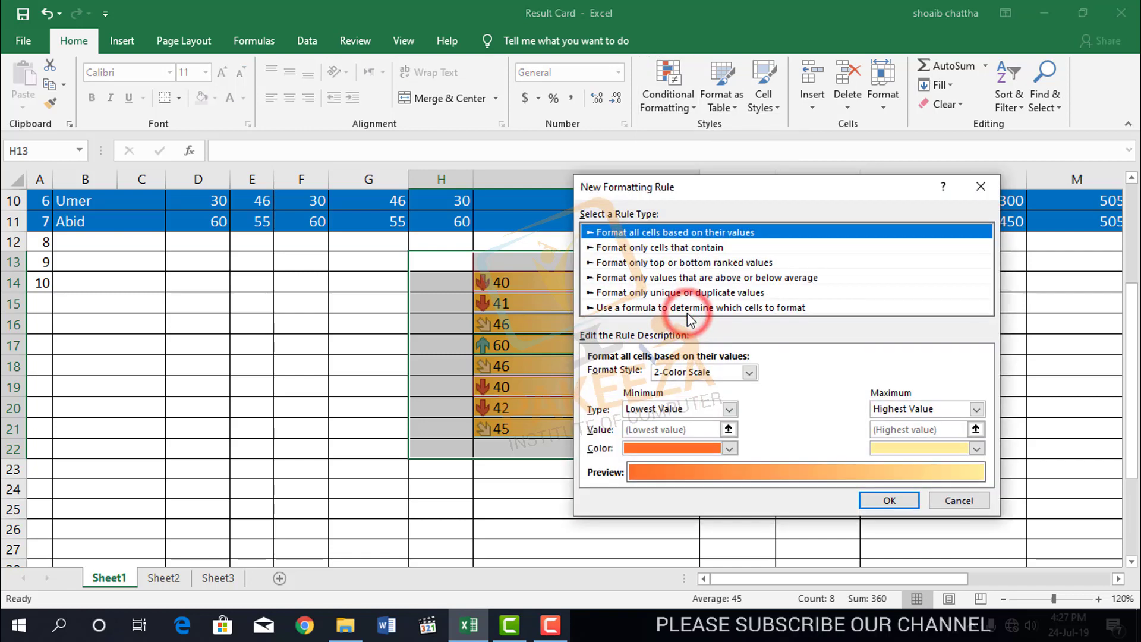
left_click(976, 188)
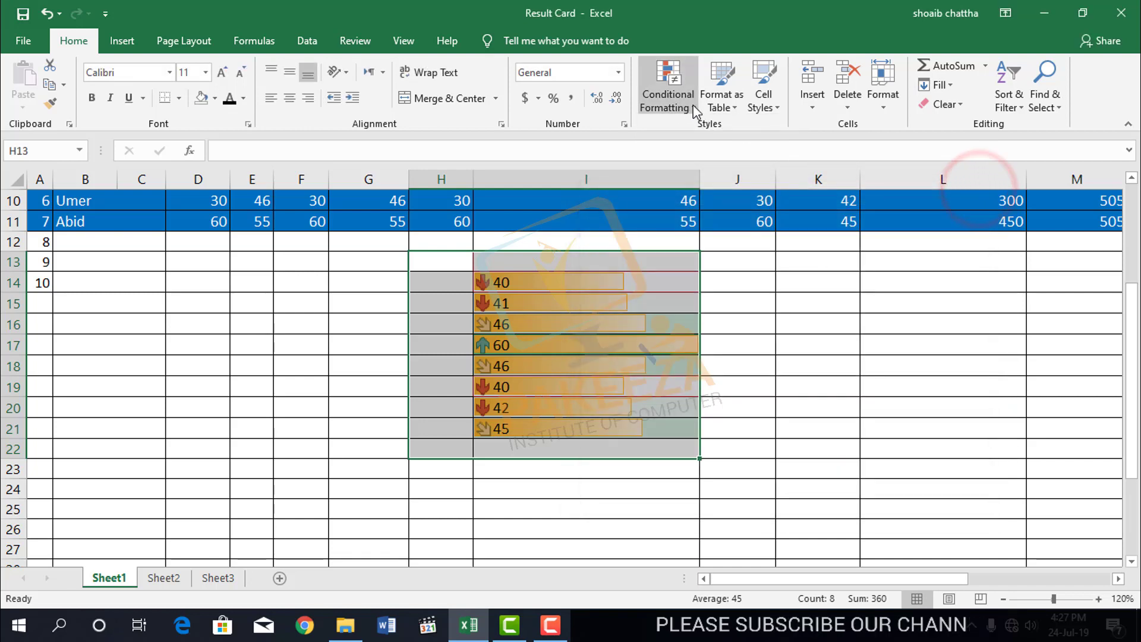
- Clear the conditional formatting rules from the selected cells H13:I22 only, then deselect the range
left_click(688, 112)
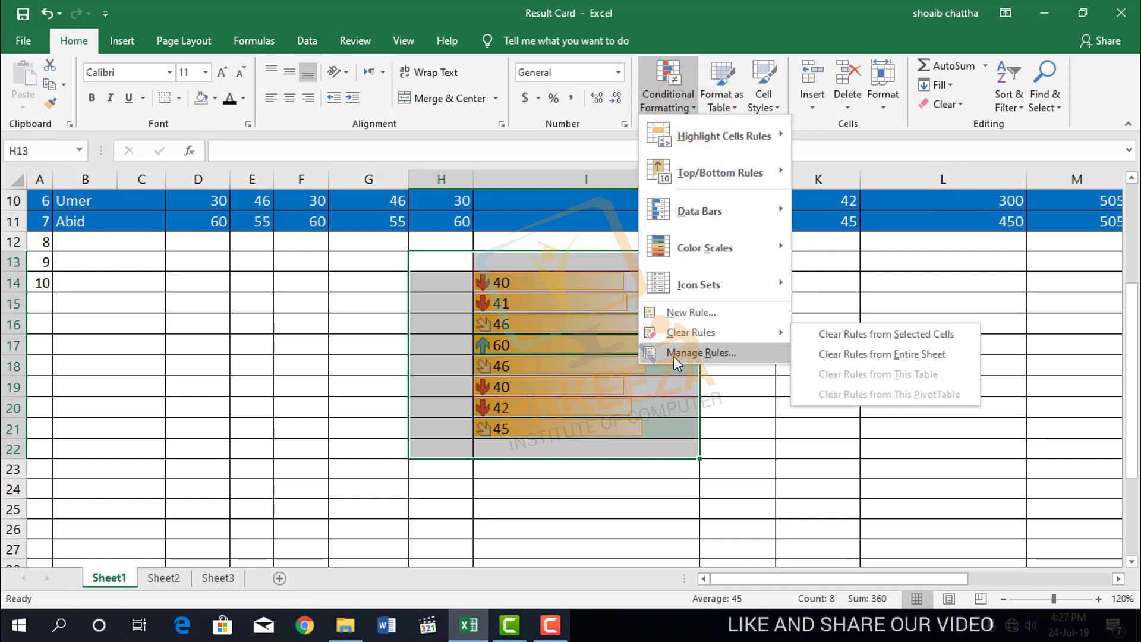
mouse_move(680, 347)
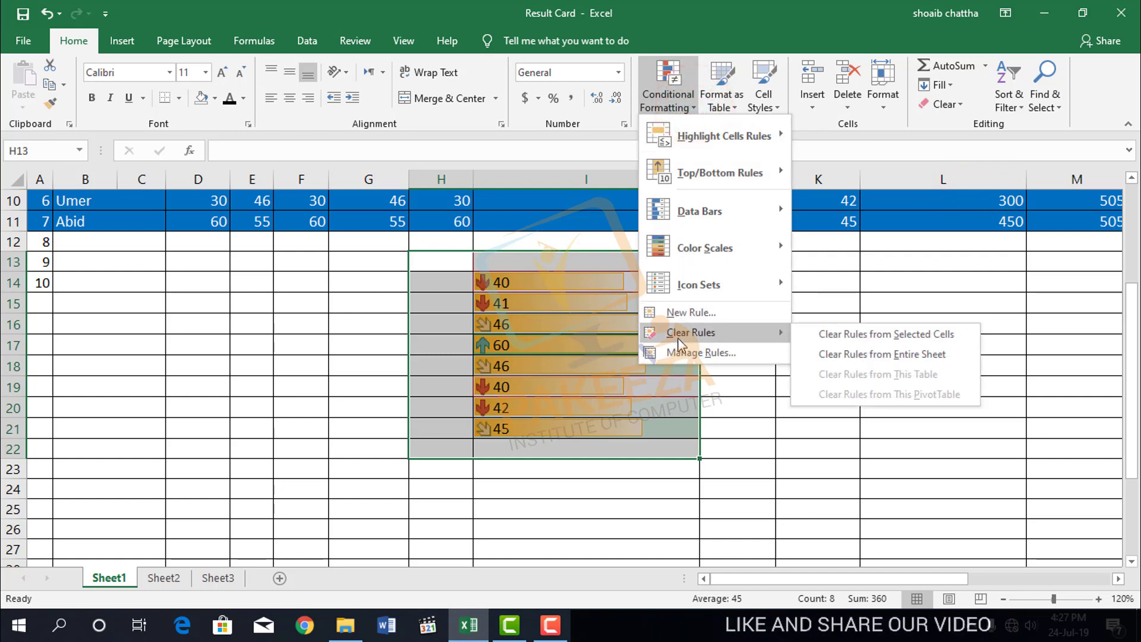
left_click(866, 335)
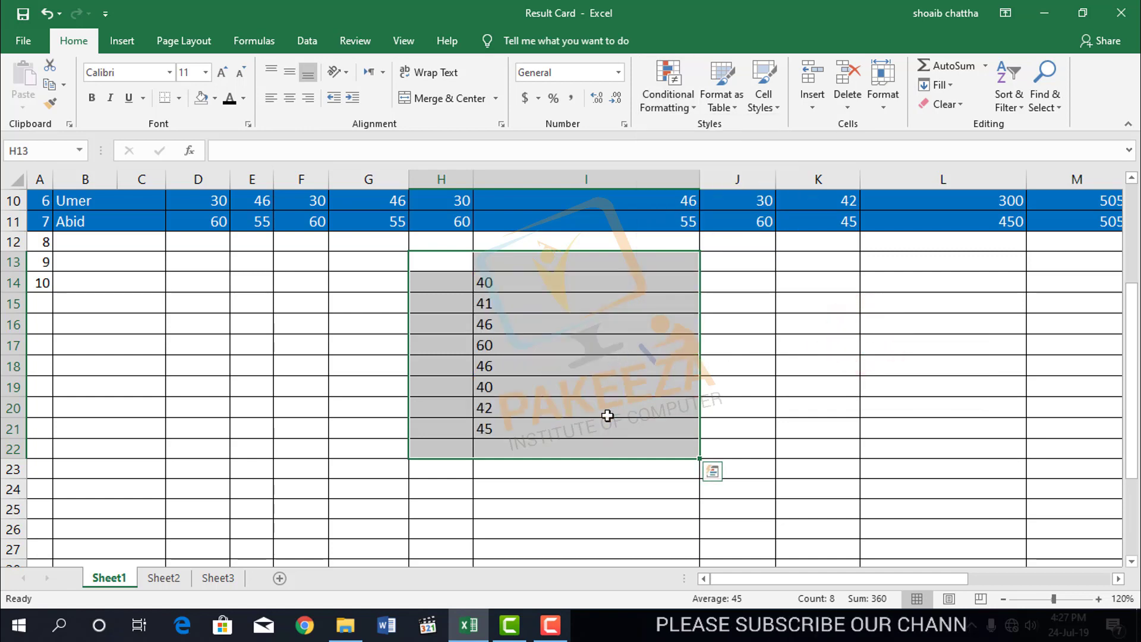
left_click(590, 486)
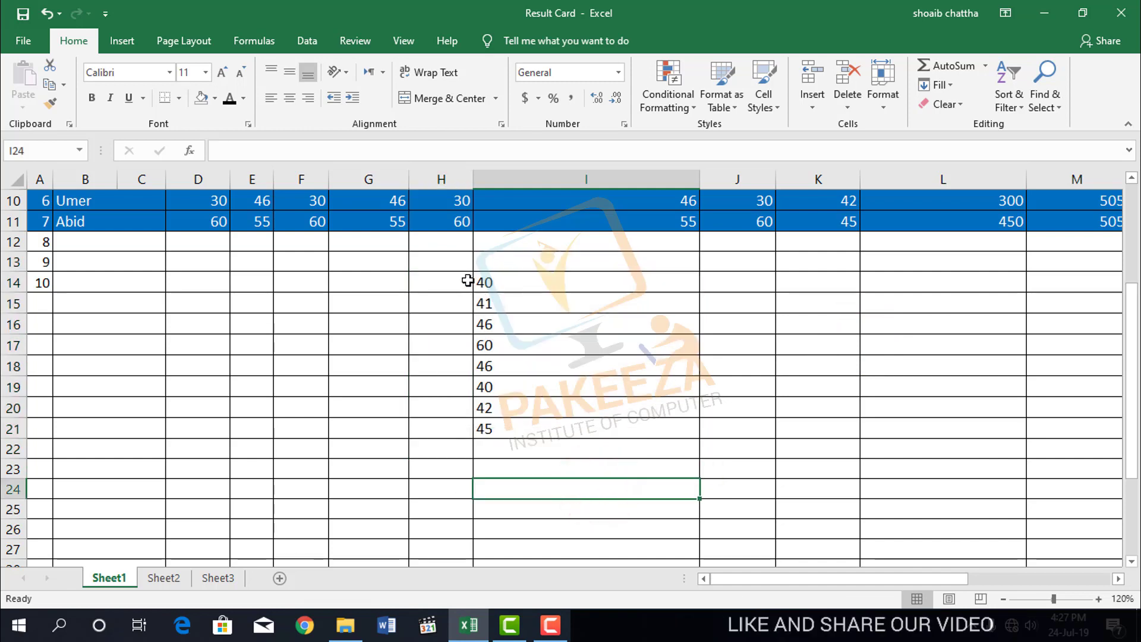
- Select H14:I22, view its rules in the Conditional Formatting Rules Manager, and close the manager without changes
left_click_drag(468, 281, 566, 437)
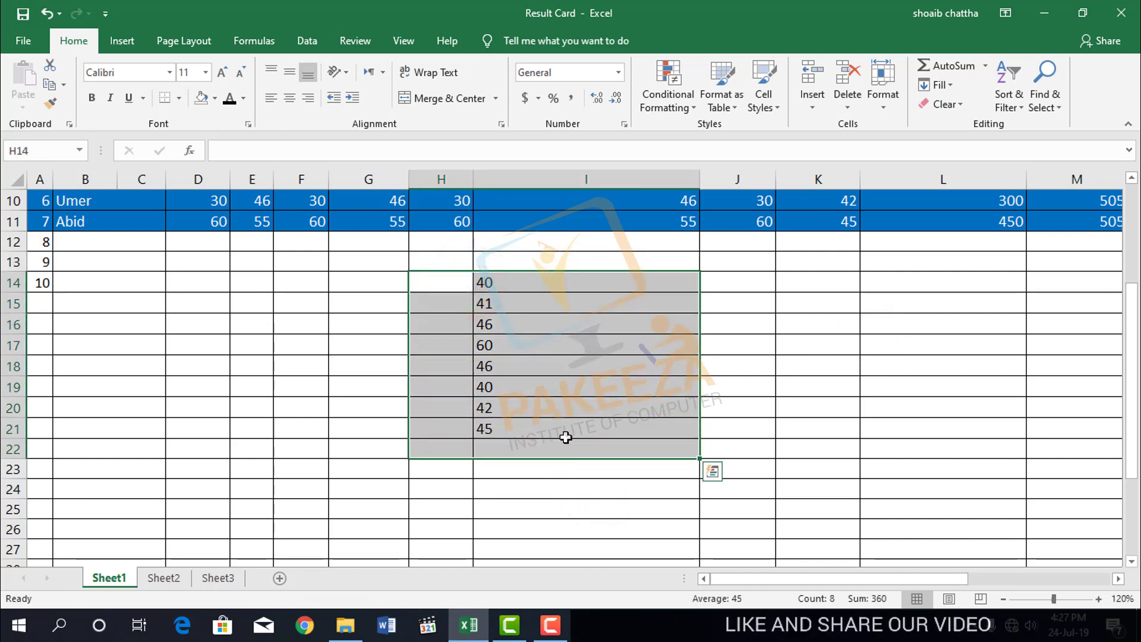
left_click(694, 107)
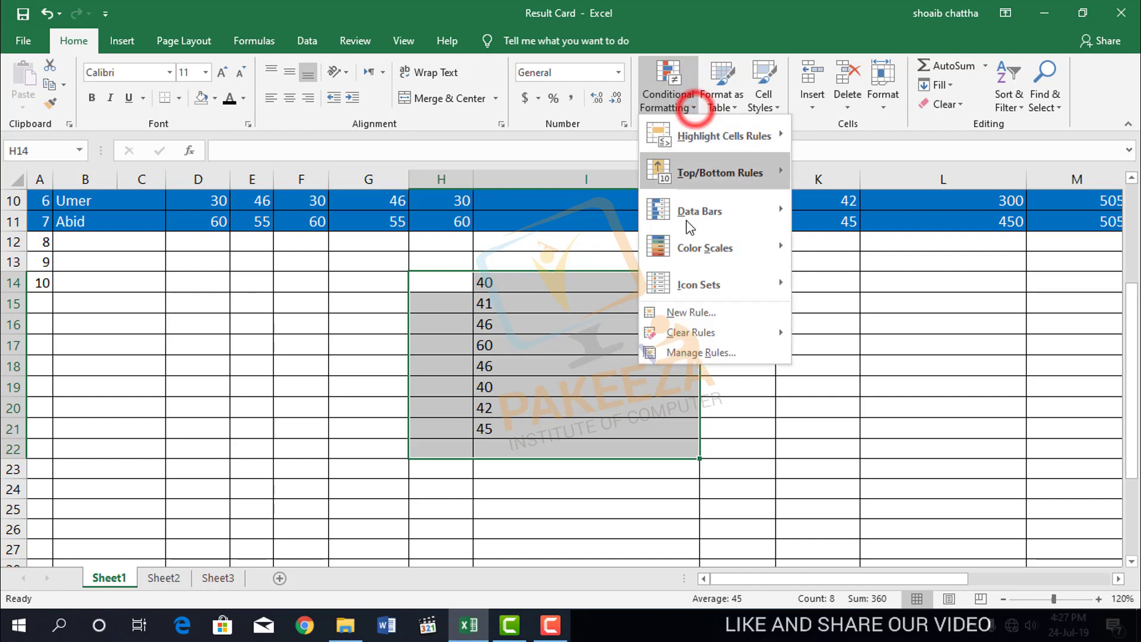
left_click(696, 354)
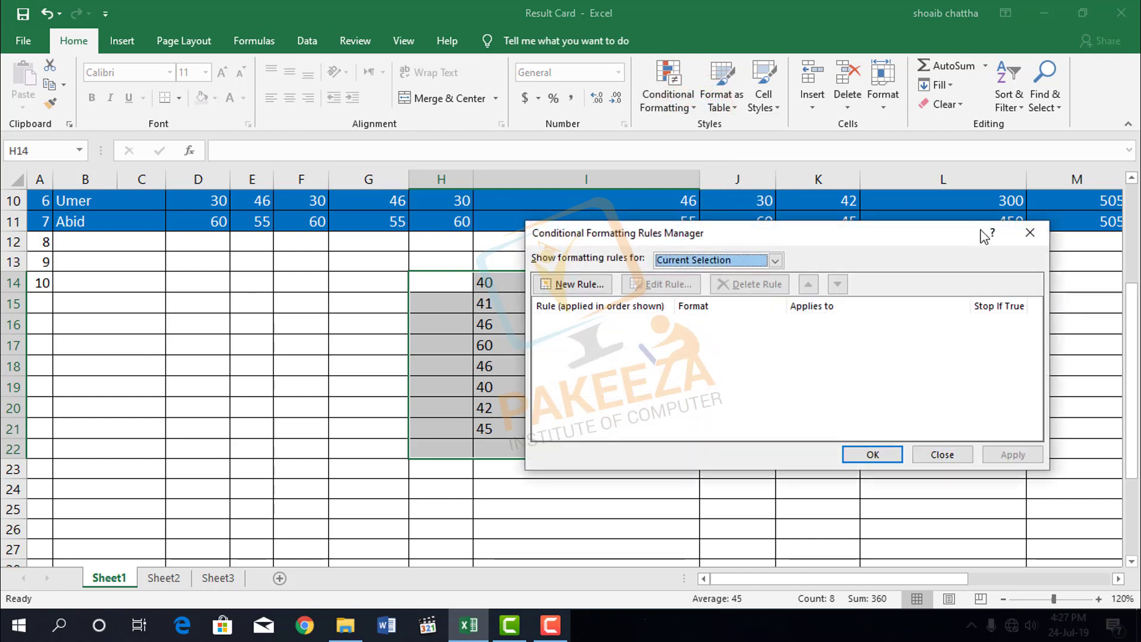
left_click(1023, 235)
left_click(757, 359)
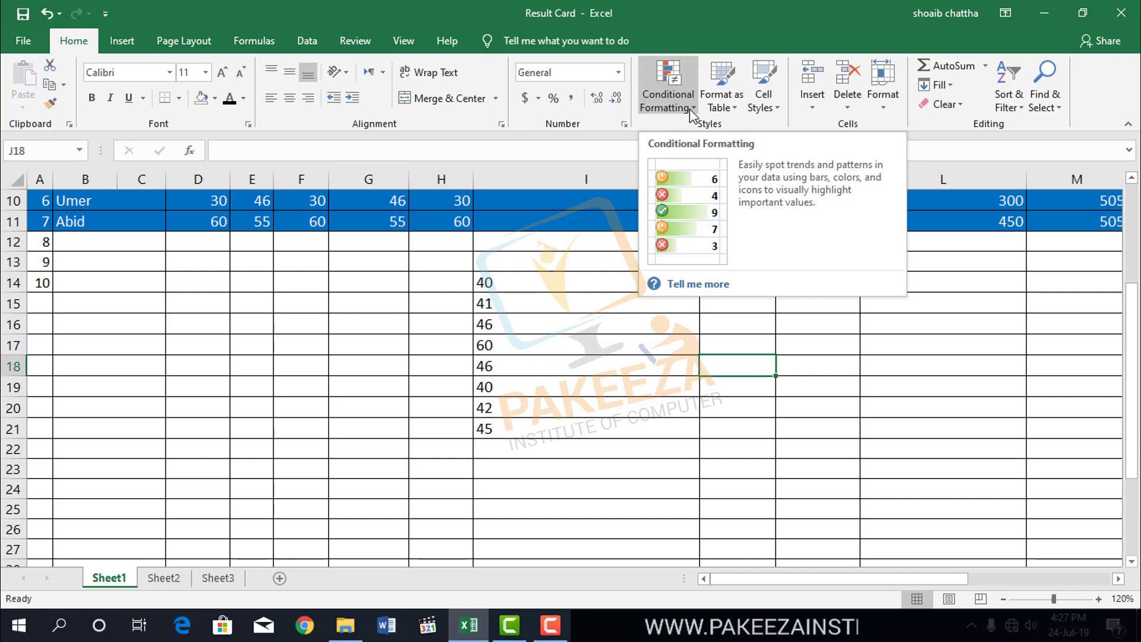
left_click(535, 341)
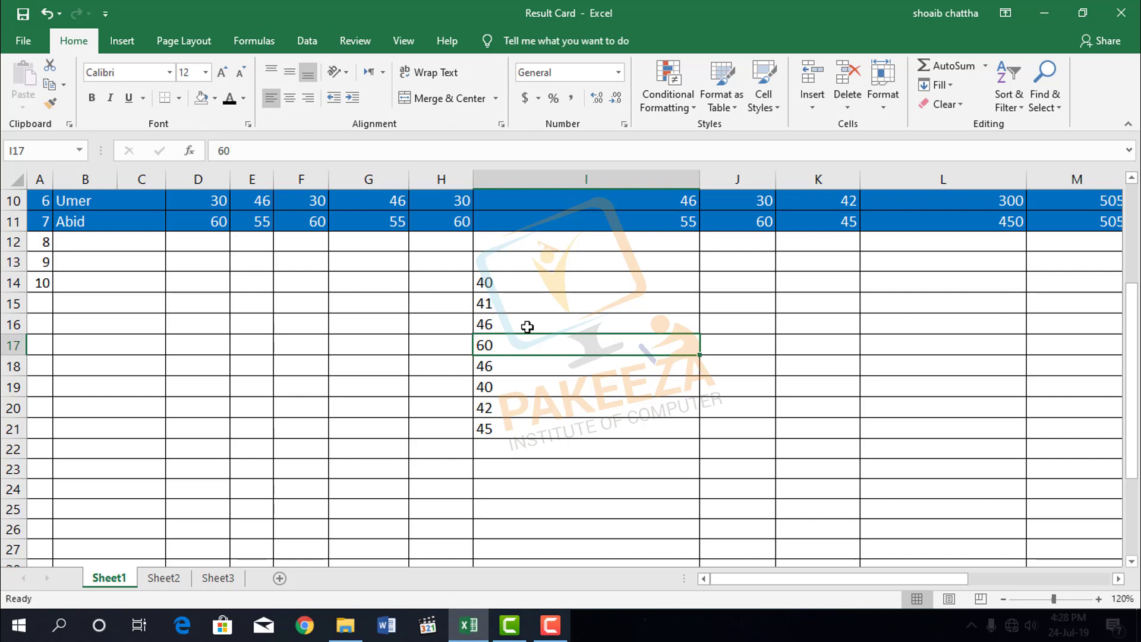
left_click(550, 624)
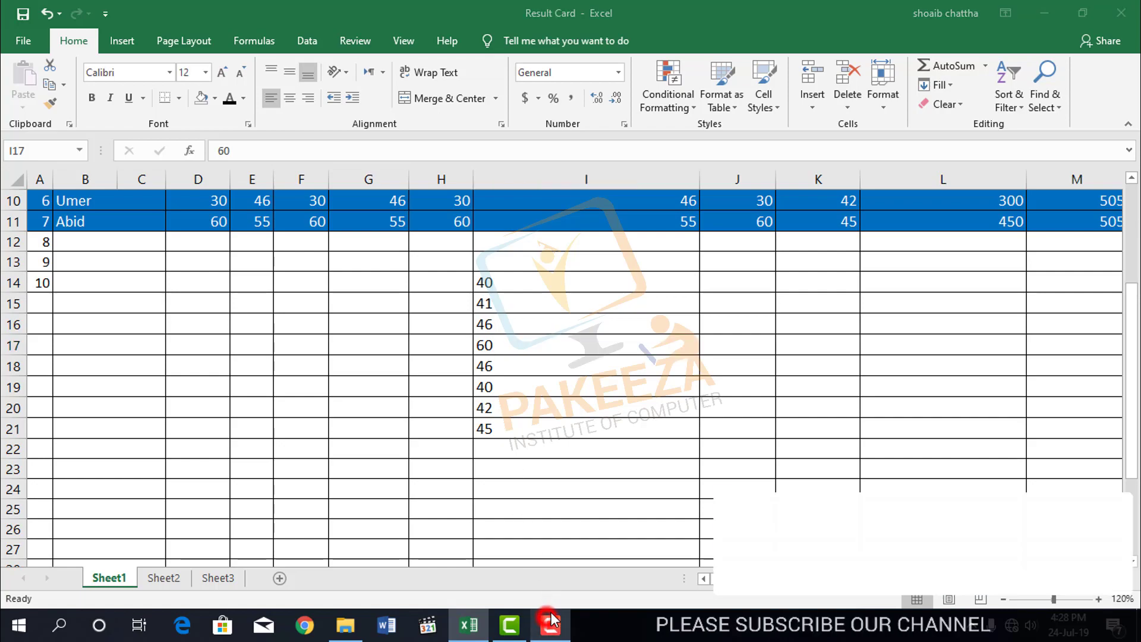